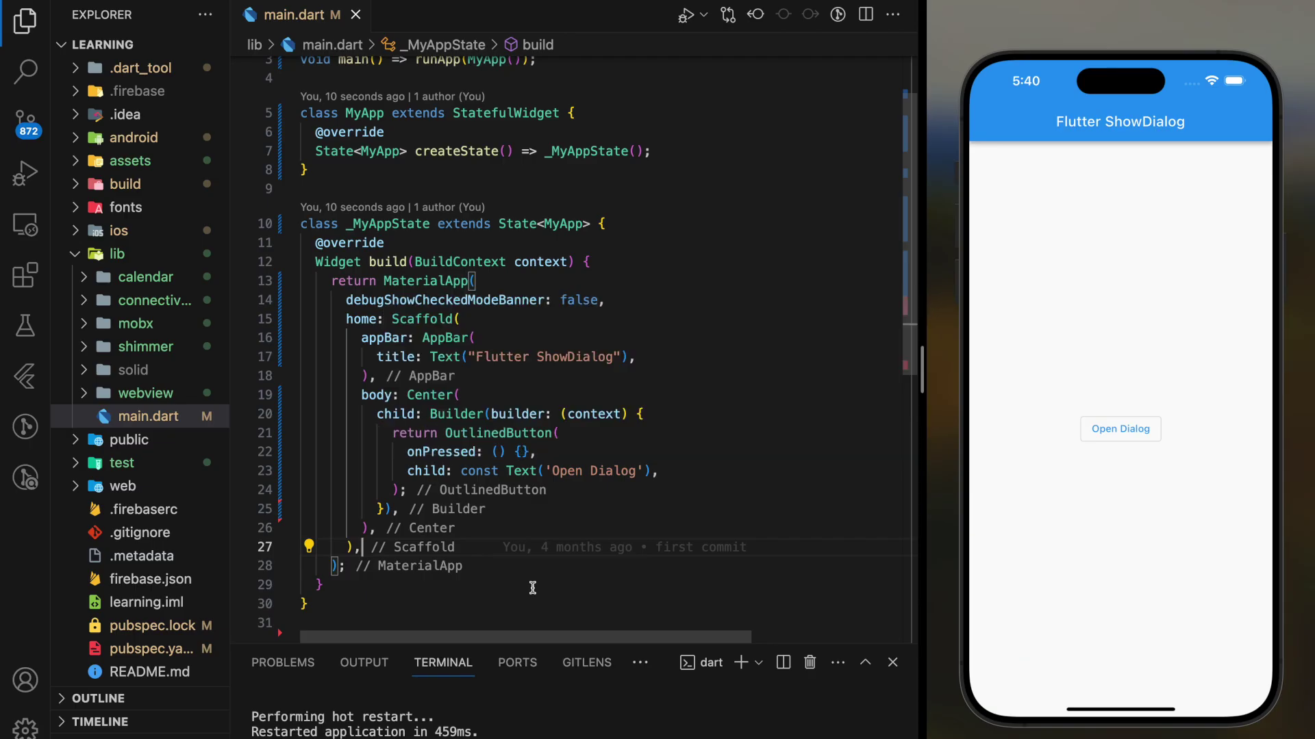
scroll(532, 588, down, 1)
Declare Future<void> _dialogBuilder(BuildContext context) below the build method.
click(467, 410)
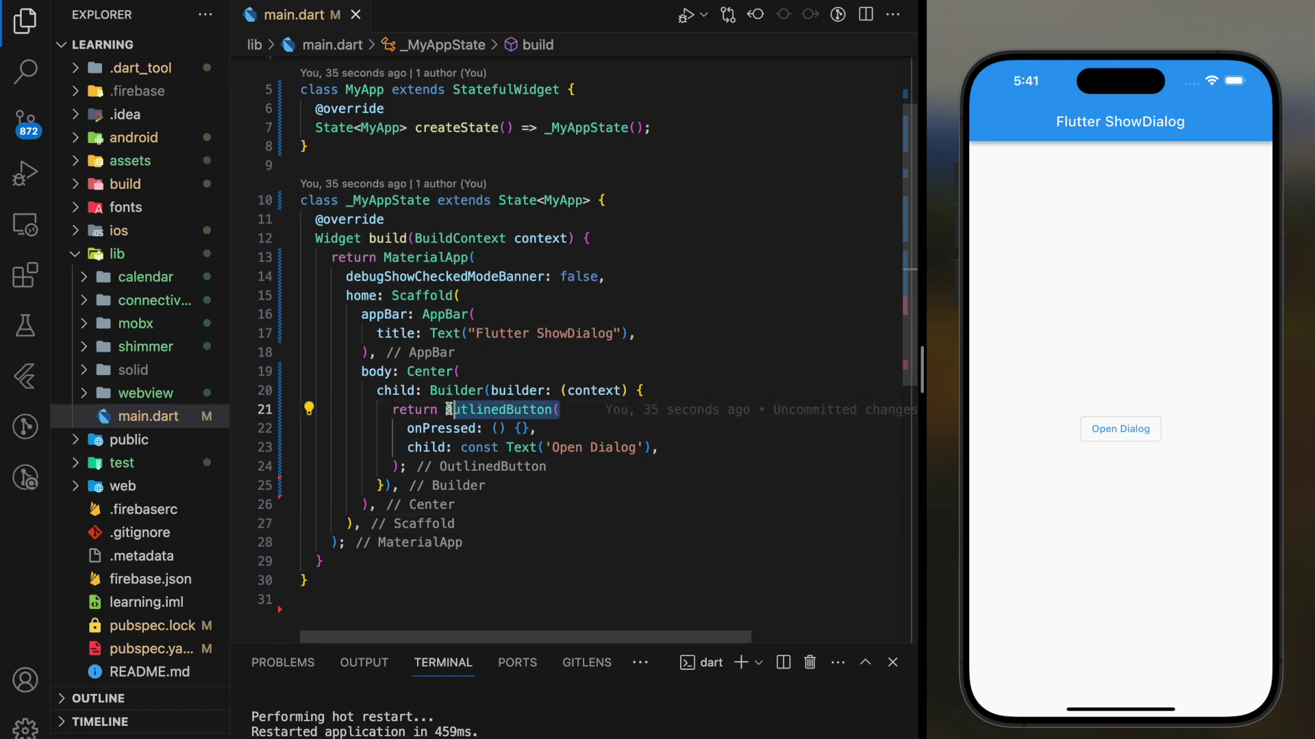
click(521, 430)
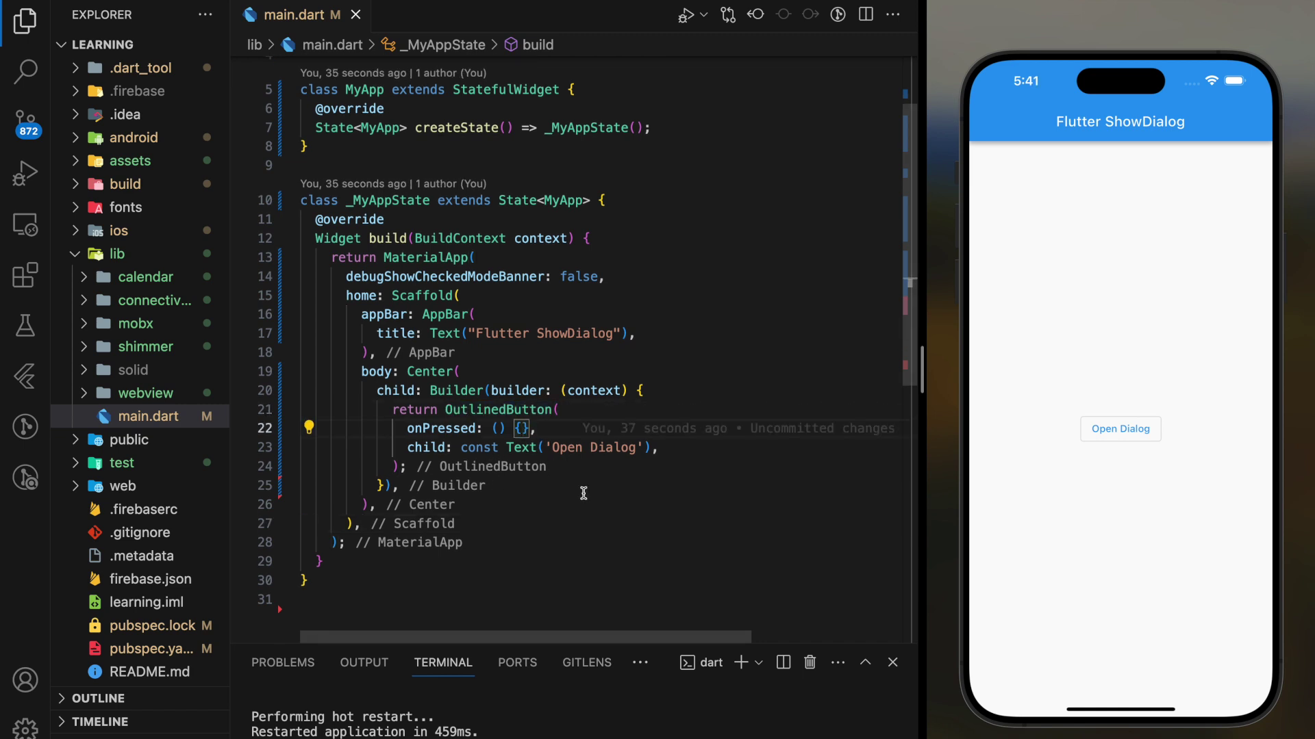
scroll(583, 493, down, 3)
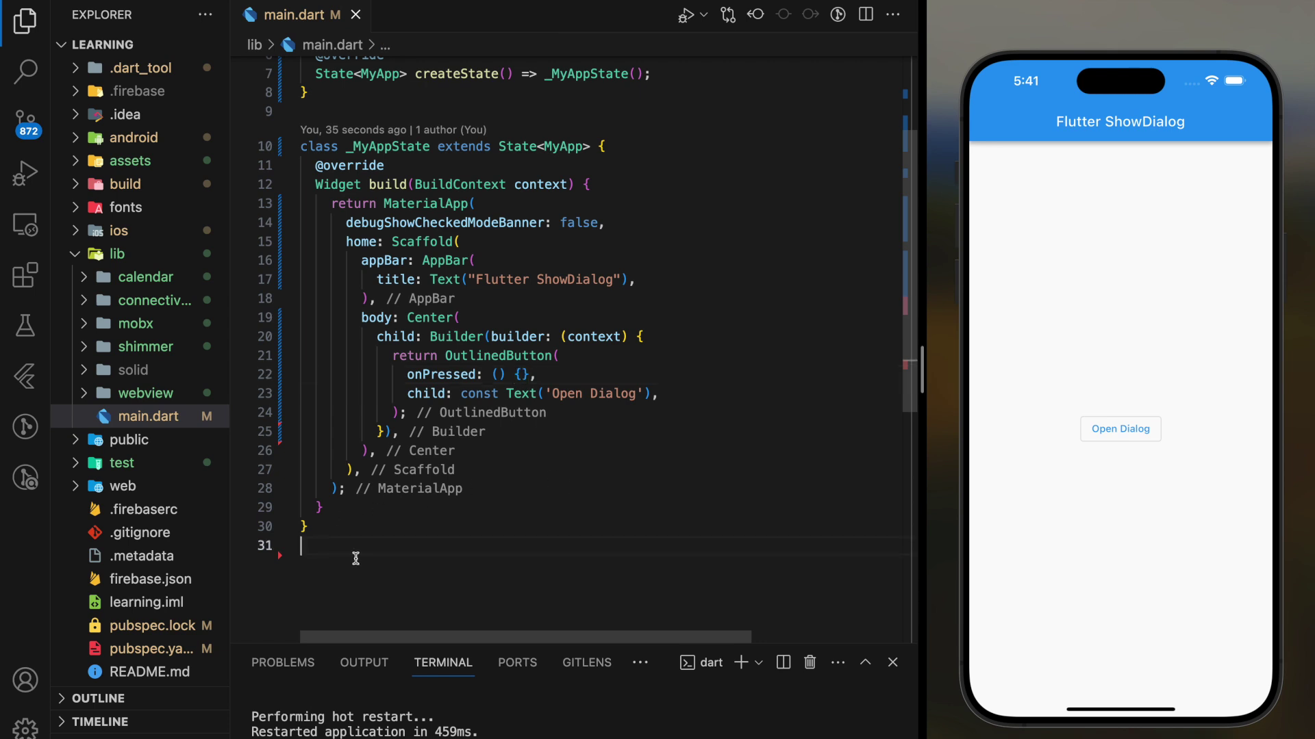
scroll(349, 549, up, 1)
click(320, 513)
key(Return)
key(Return)
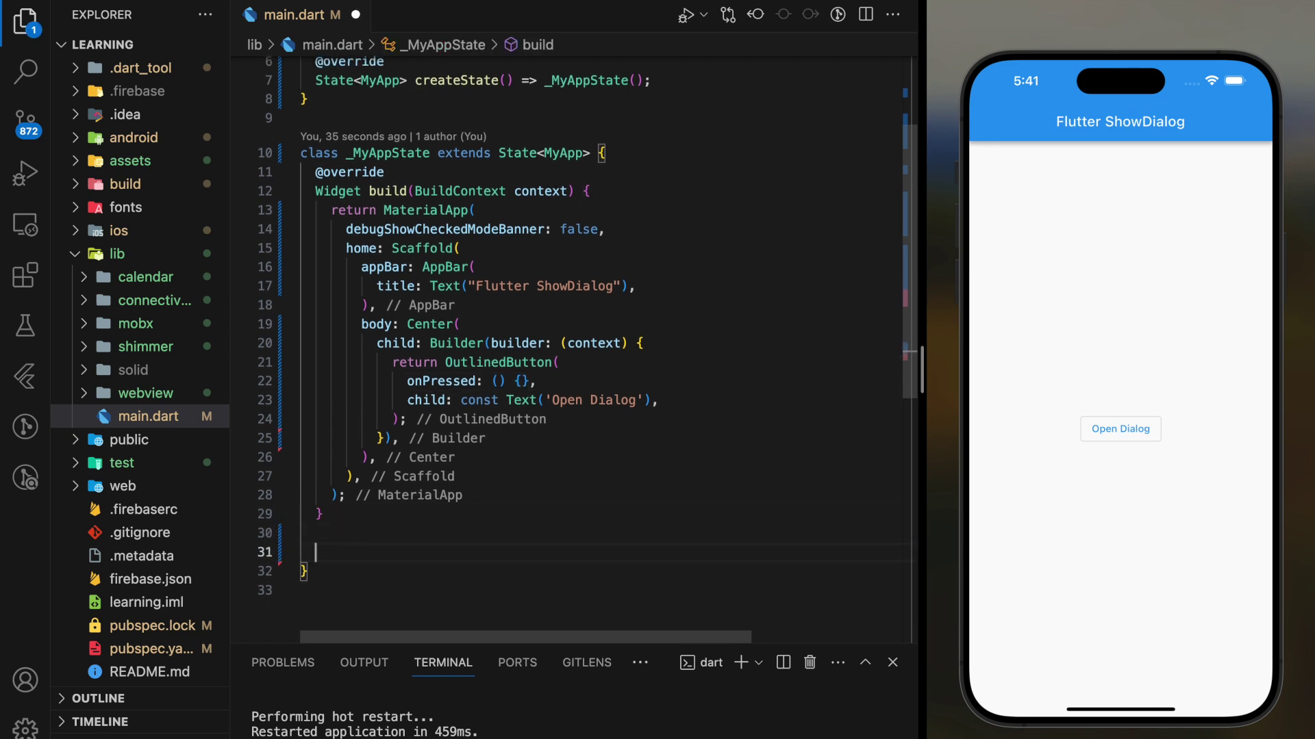
scroll(575, 350, down, 2)
text(Future<)
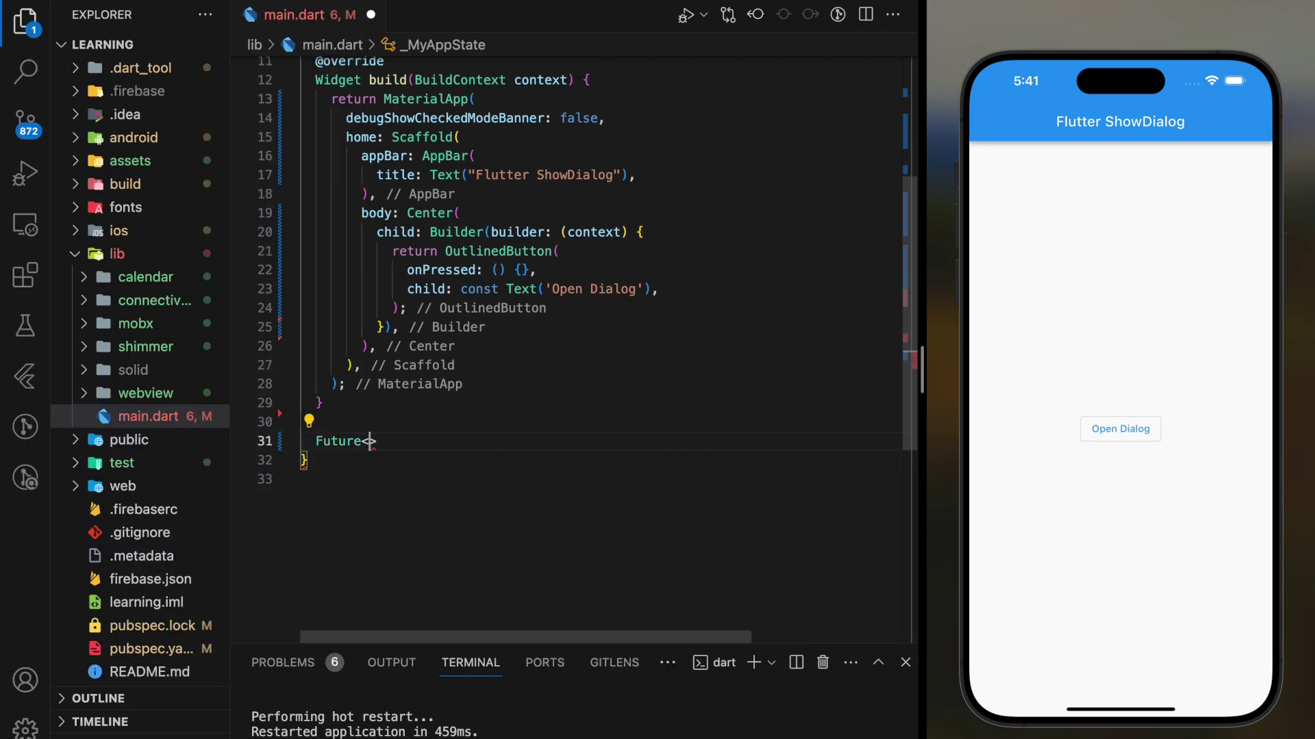
text(void> _dialogBuilder()
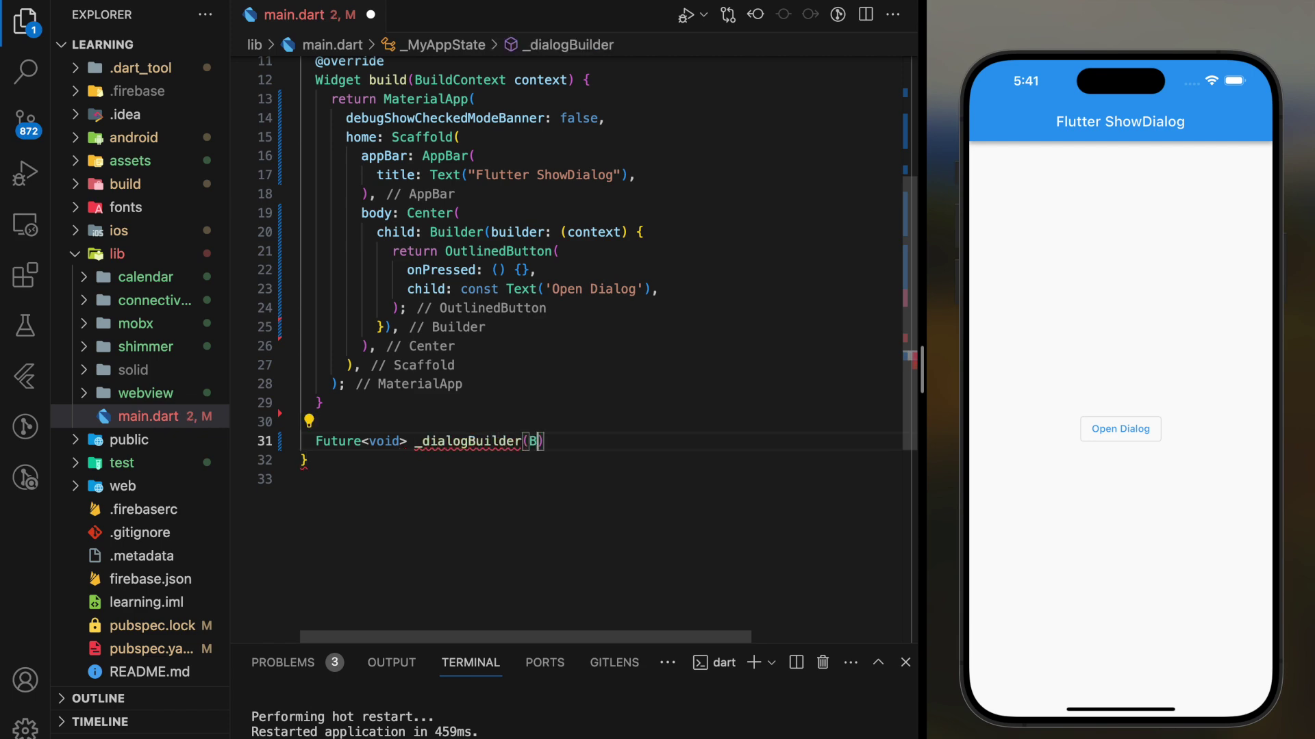
text(BuildContext context){)
key(Return)
scroll(397, 503, down, 1)
text(return showDi)
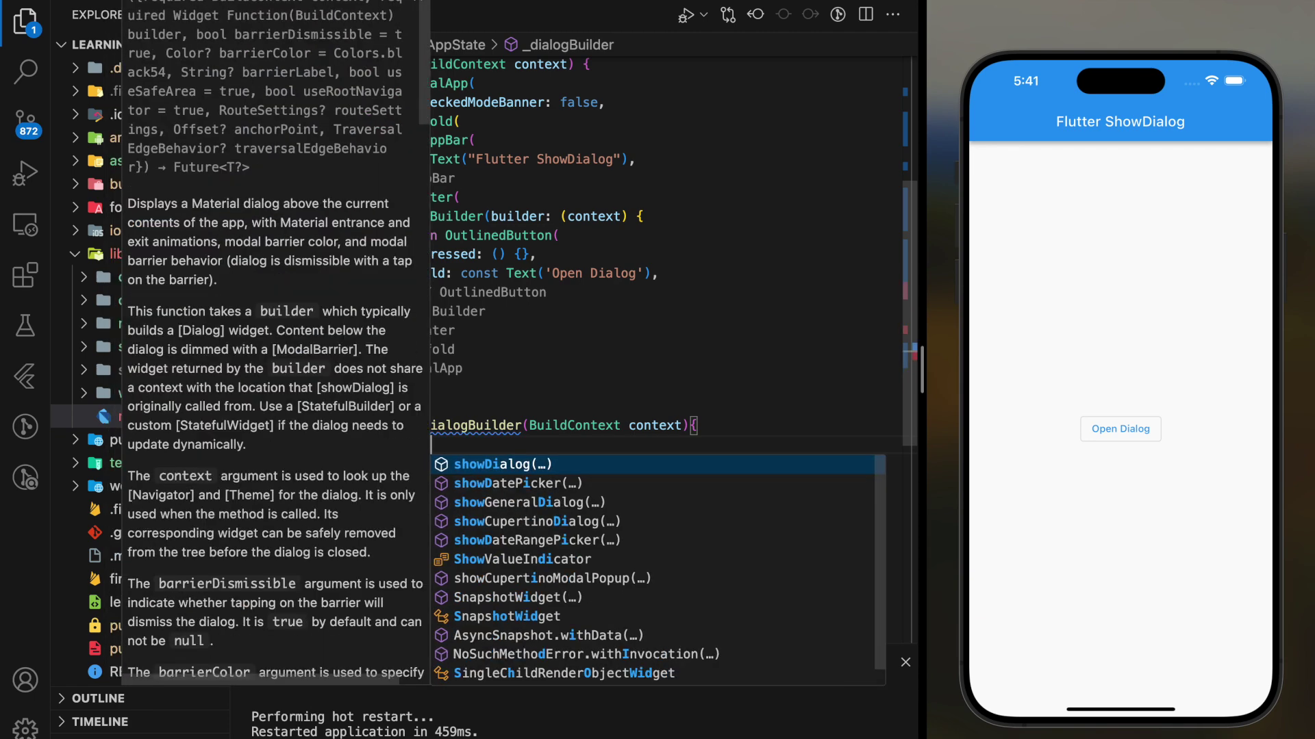
Return showDialog whose builder returns an empty AlertDialog, and save.
key(Return)
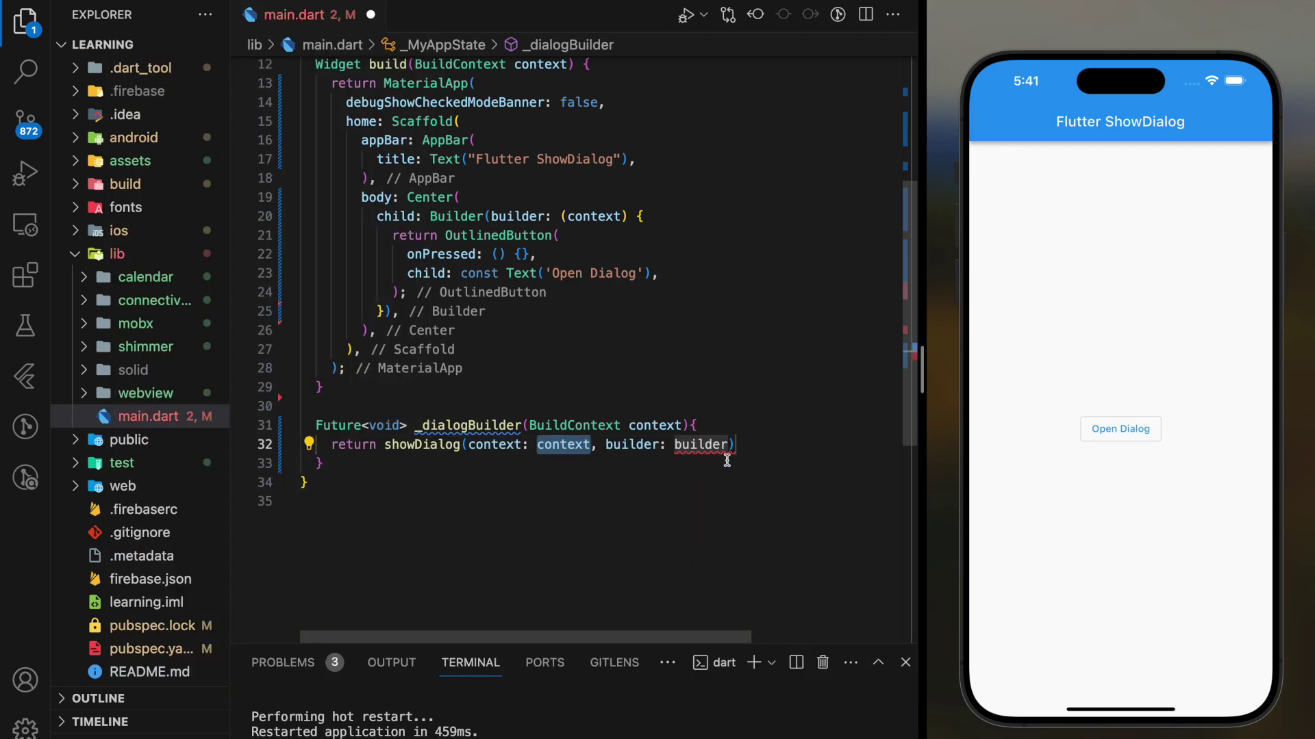
key(Tab)
key(BackSpace)
key(BackSpace)
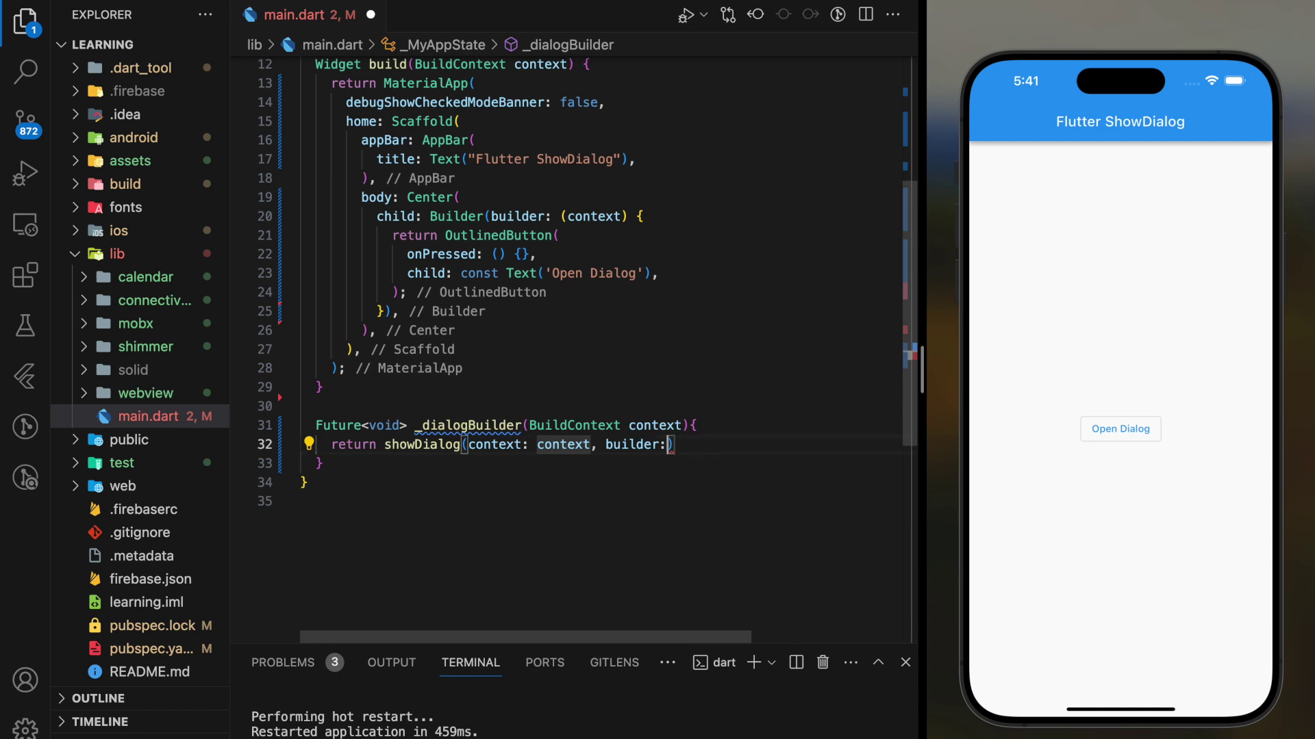
text((context) {});)
key(ctrl+s)
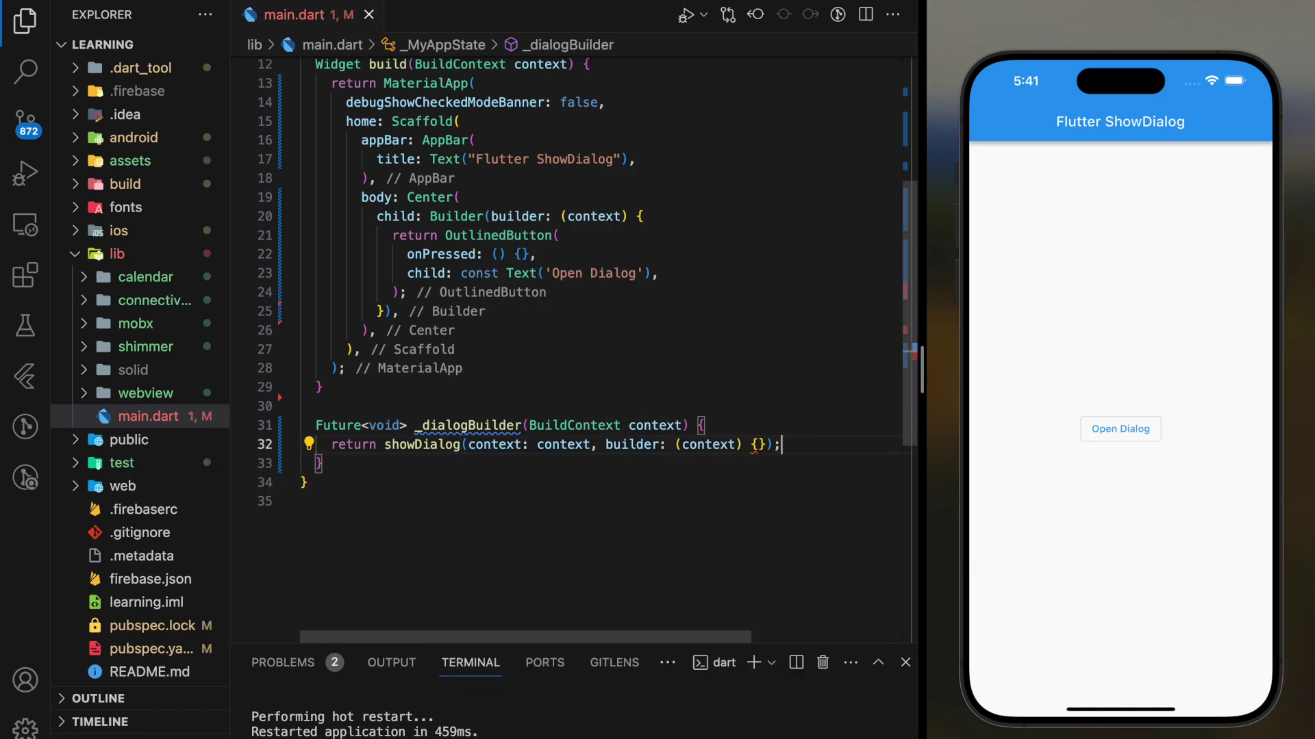
key(Return)
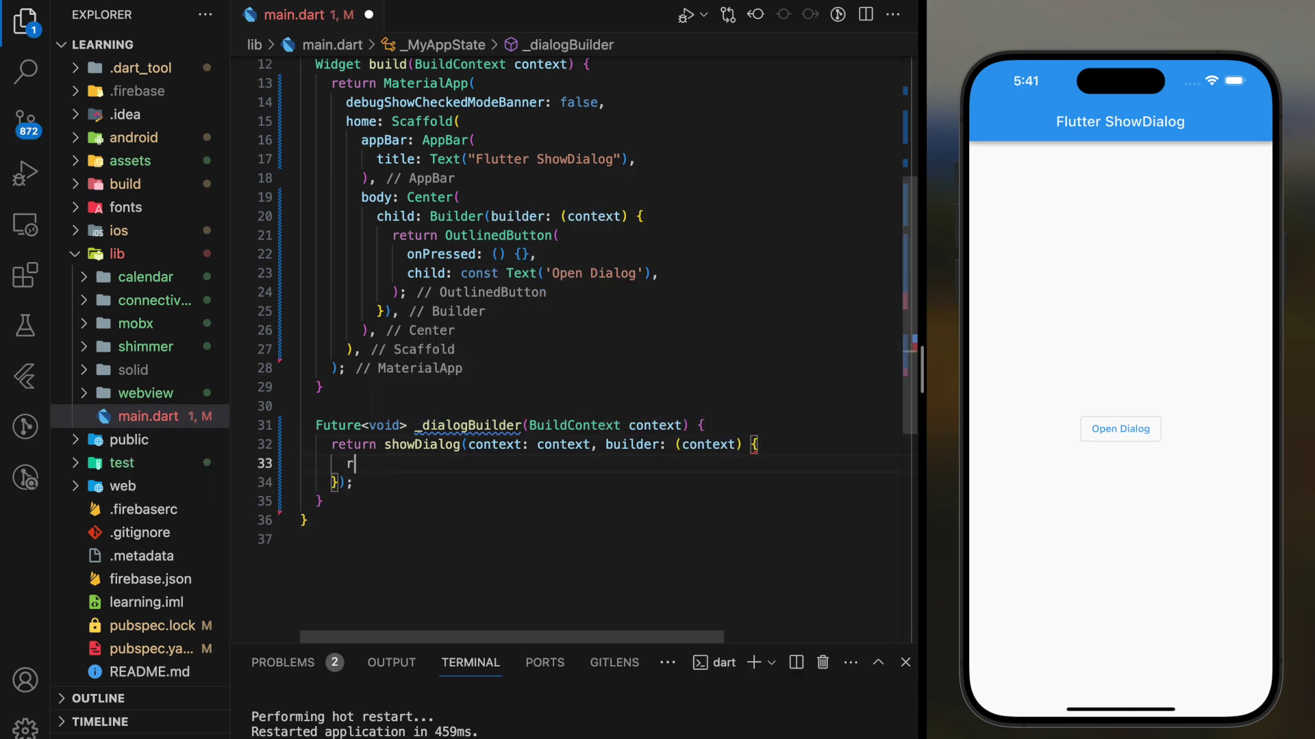
text(return ale)
key(Return)
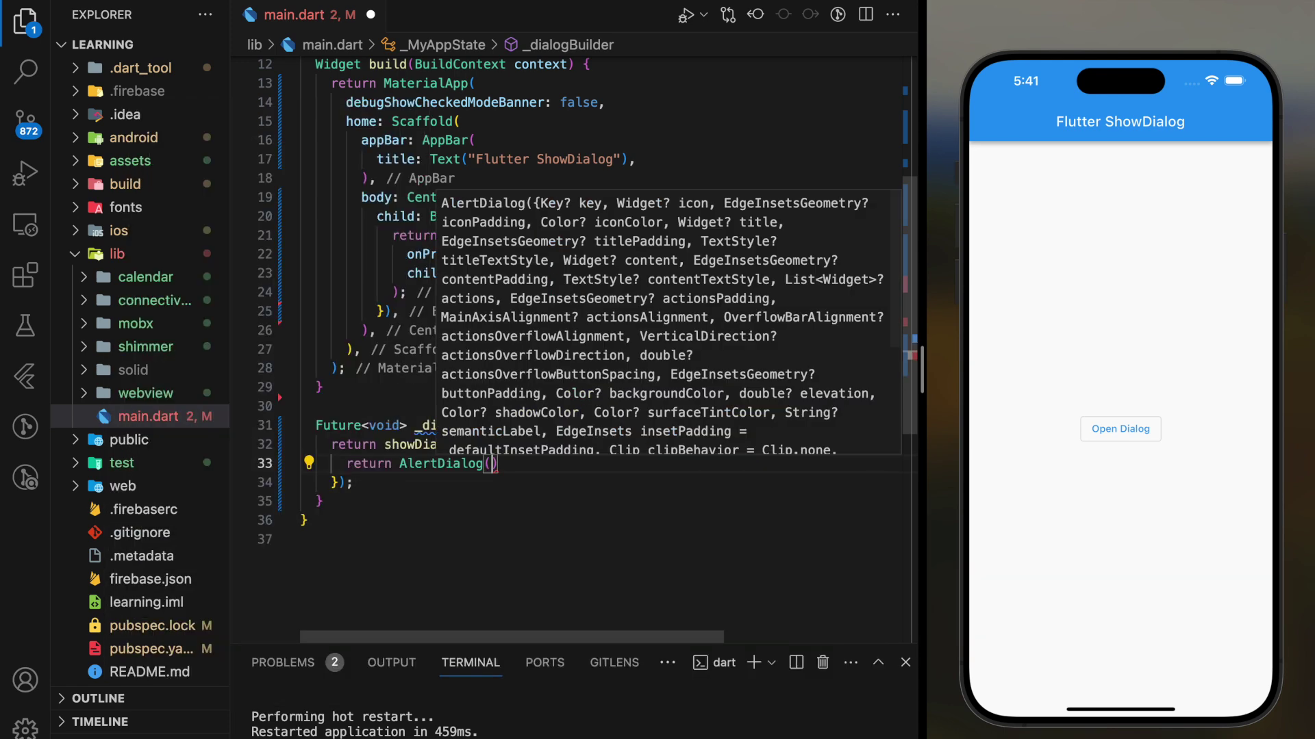
text(;)
key(ctrl+s)
scroll(498, 429, down, 3)
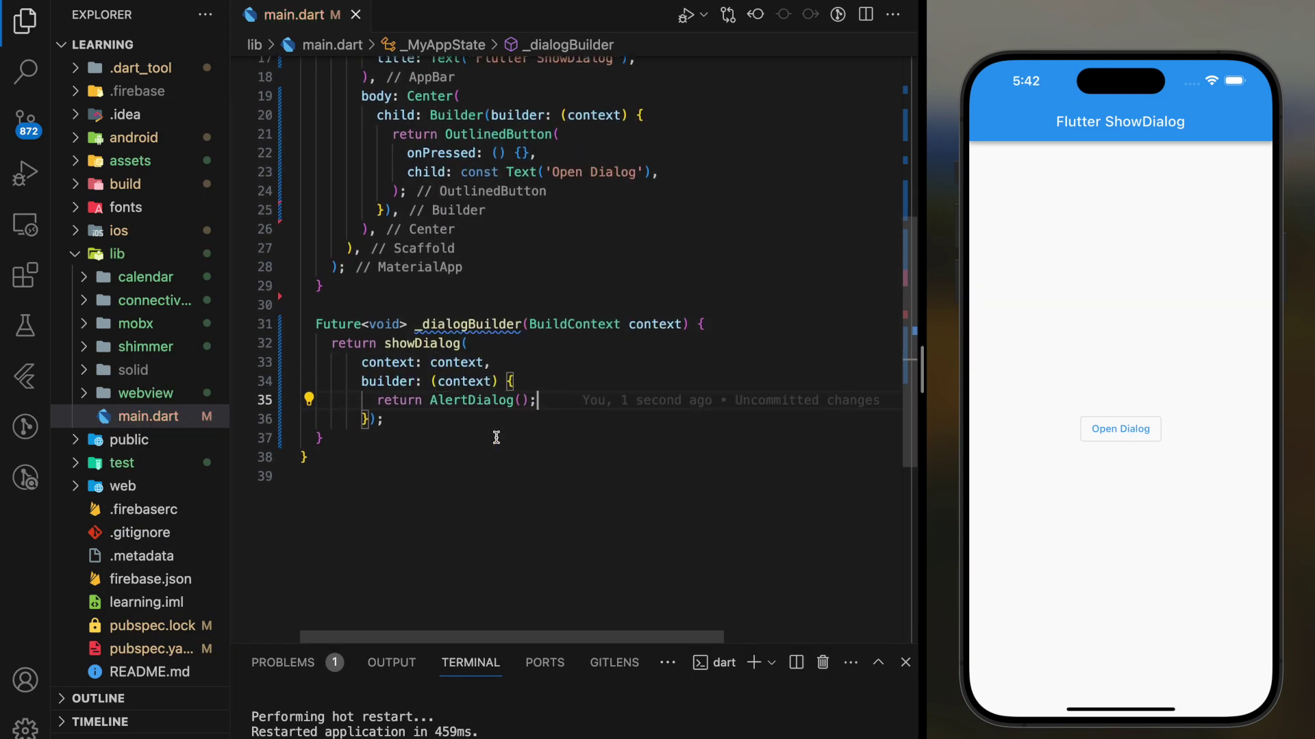
scroll(567, 428, down, 2)
scroll(572, 427, up, 1)
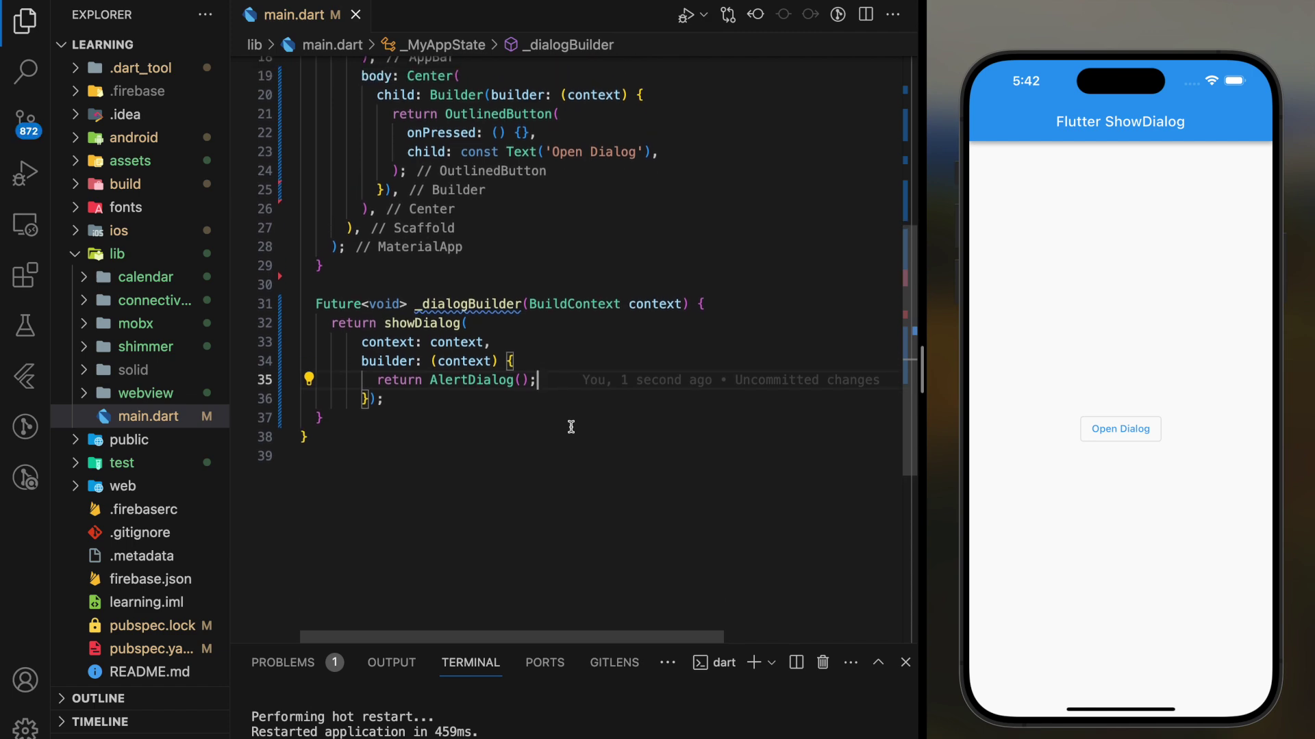
Give the AlertDialog a Text title 'Basic dialog title' and save.
click(523, 380)
key(Return)
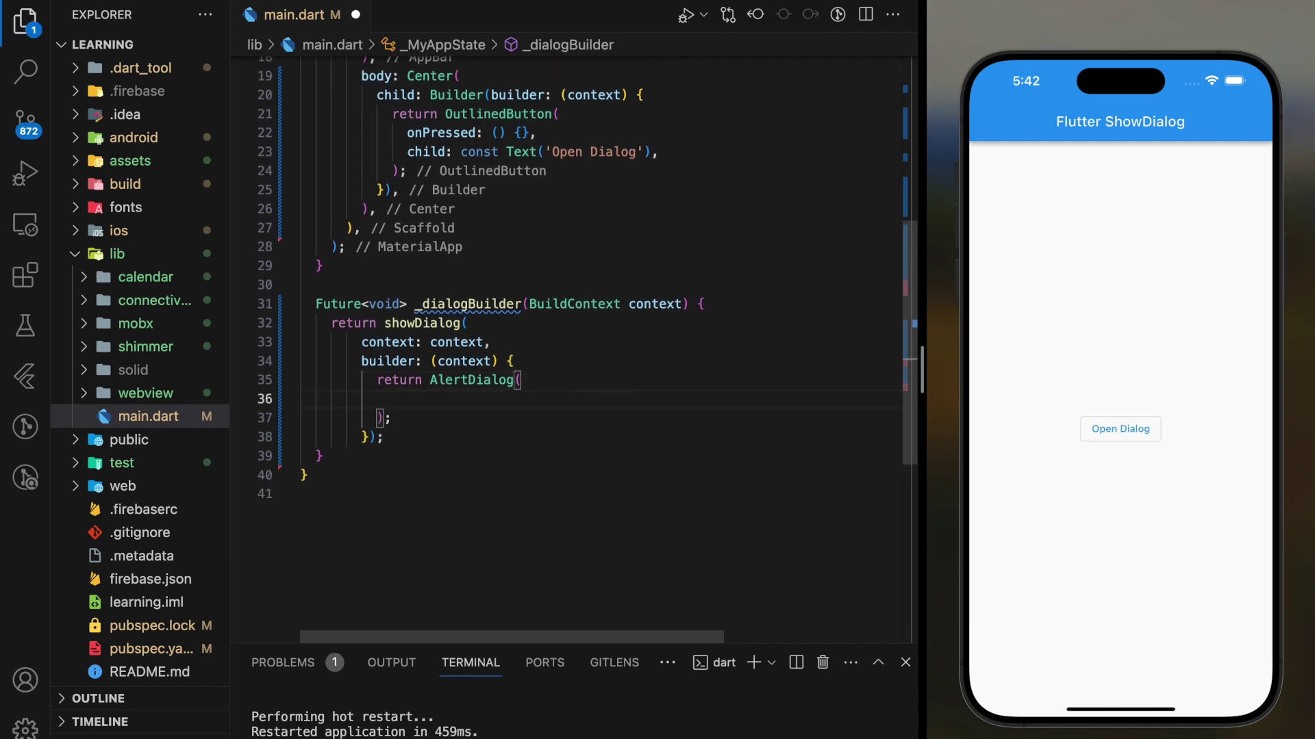
text(tit)
key(Return)
text(Tex)
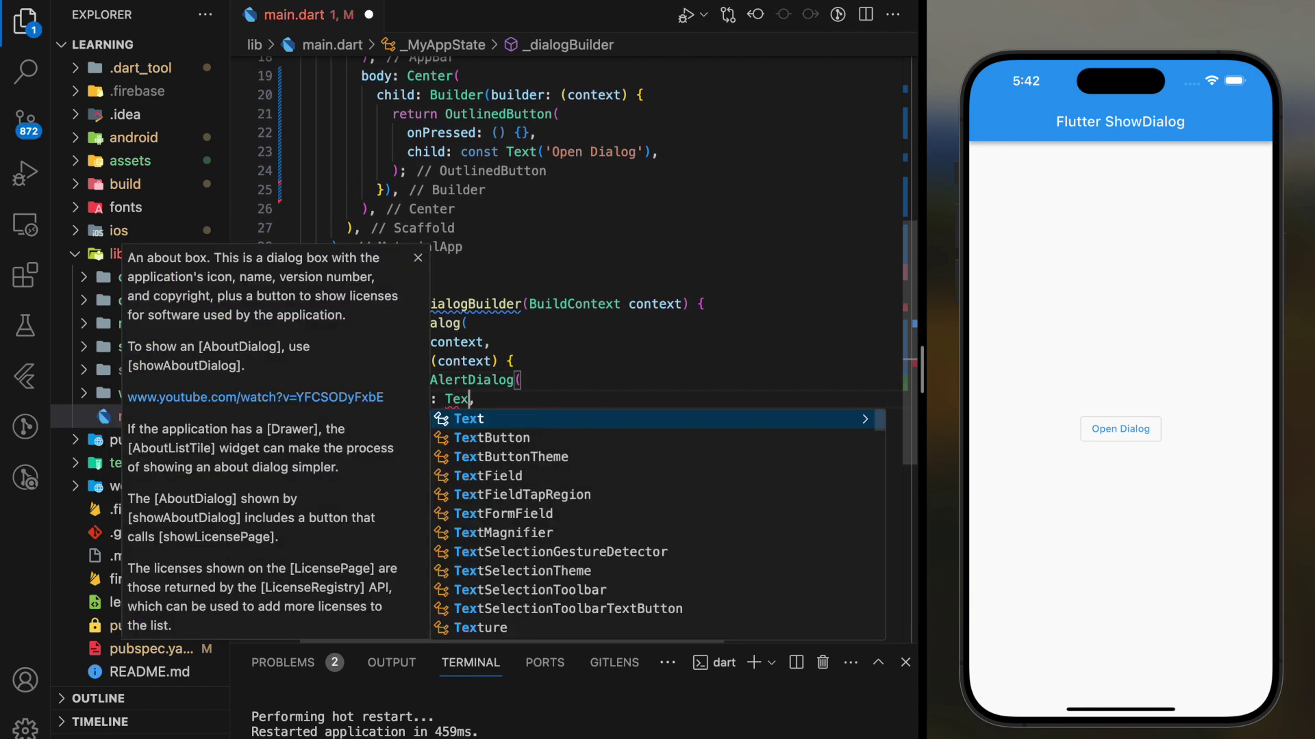
key(Return)
text("Ba)
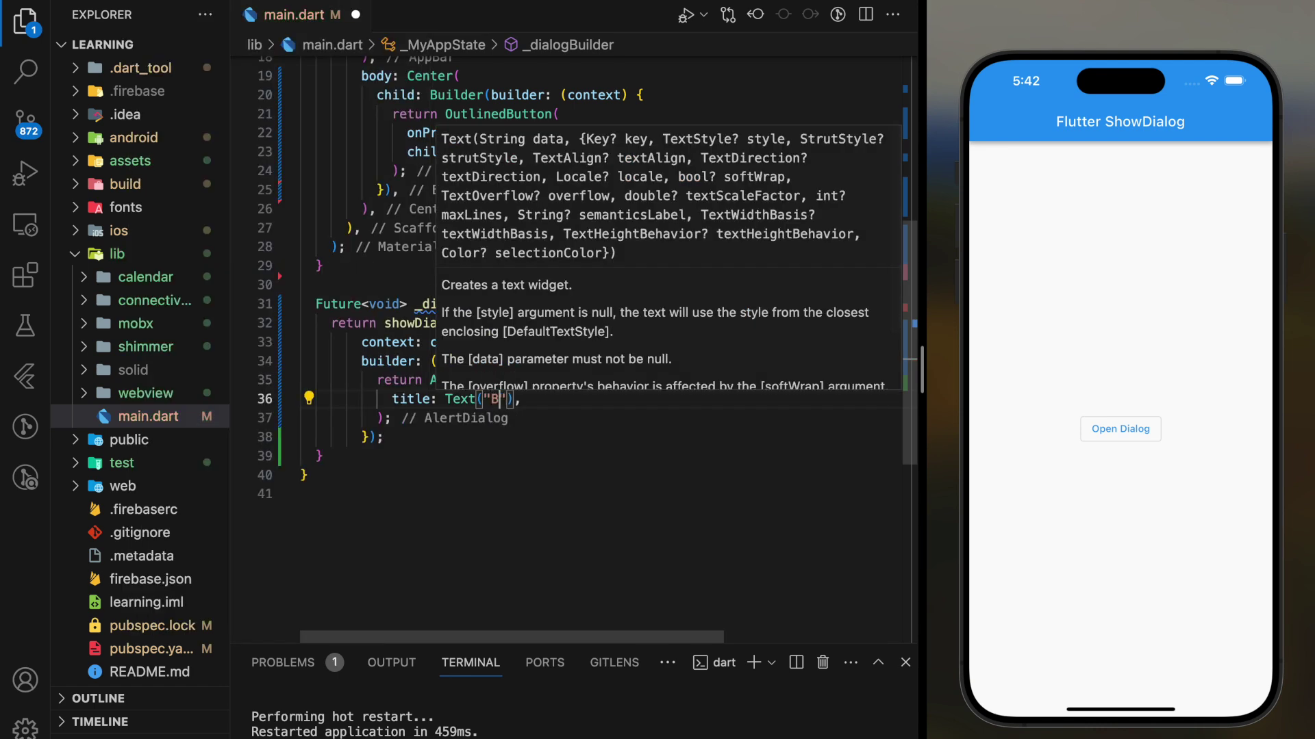
text(sic dialog title)
key(ctrl+s)
Add content Text containing the pasted four-line dialog body, and save.
key(End)
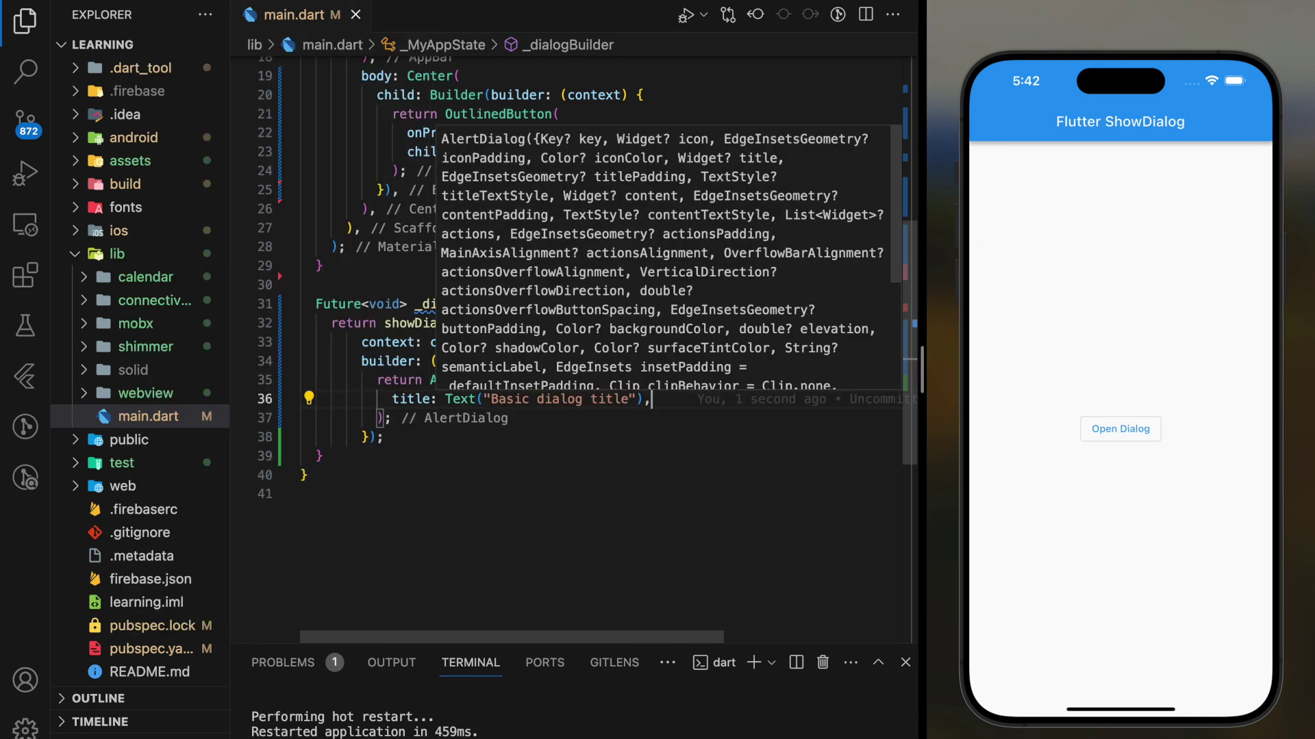
key(Return)
text(co)
key(Return)
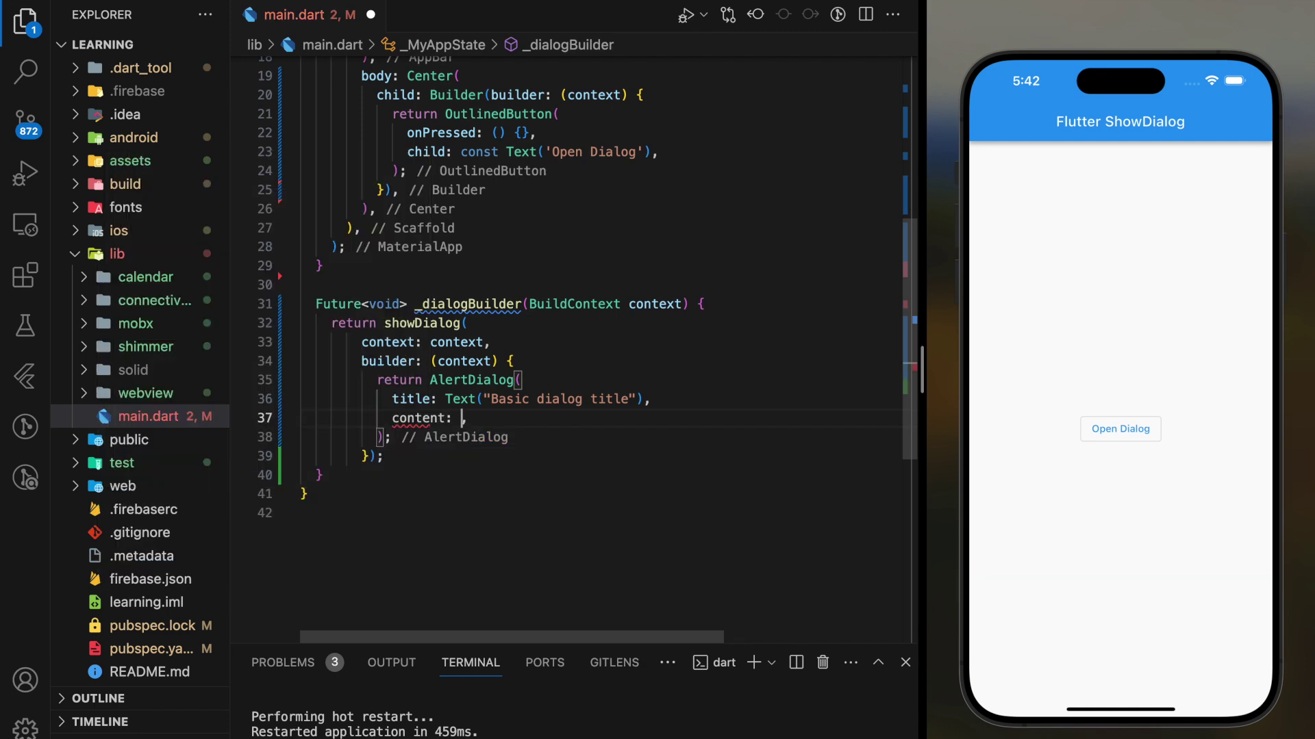
text(Tex)
key(Return)
text('A dialog is a type of modal window that\n' 'appears in front of app content to\n' 'provide critical information, or prompt\n' 'for a decision to be made.',)
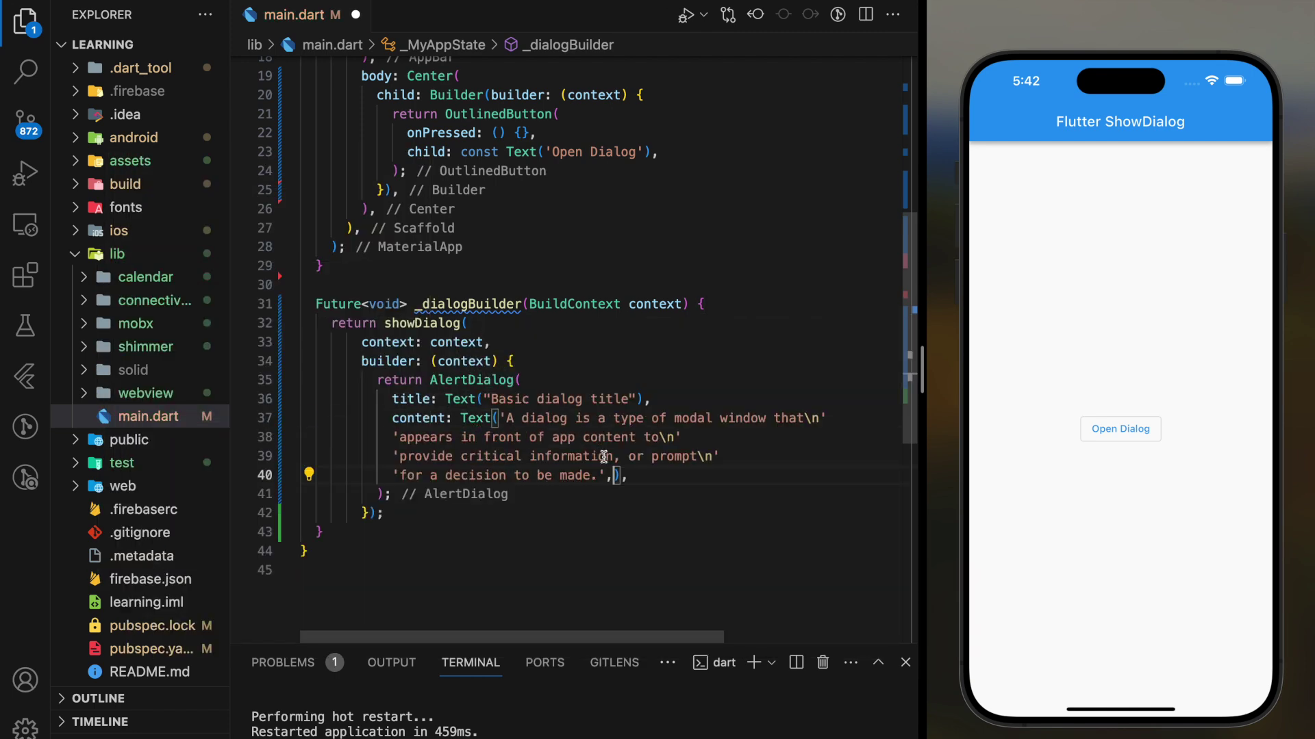
key(ctrl+s)
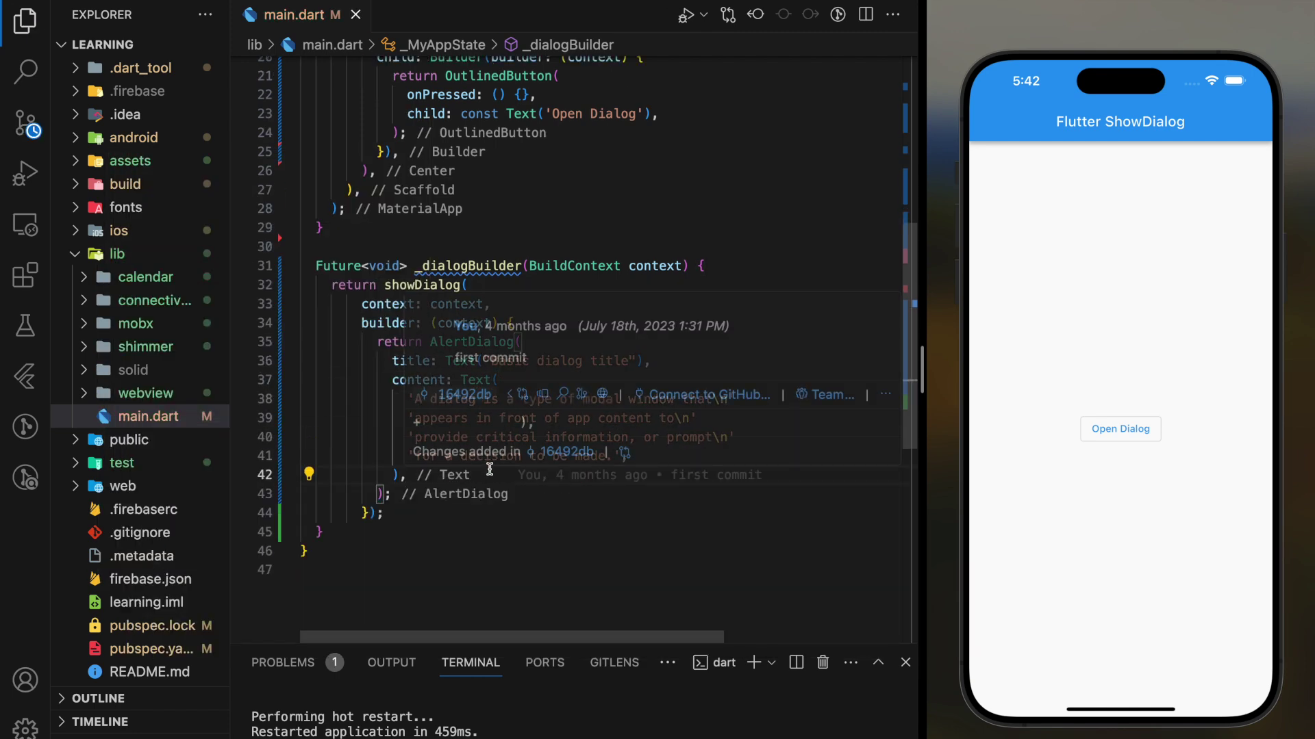
Add an empty actions: [] list after the dialog content.
key(End)
key(Return)
text(ac)
key(Return)
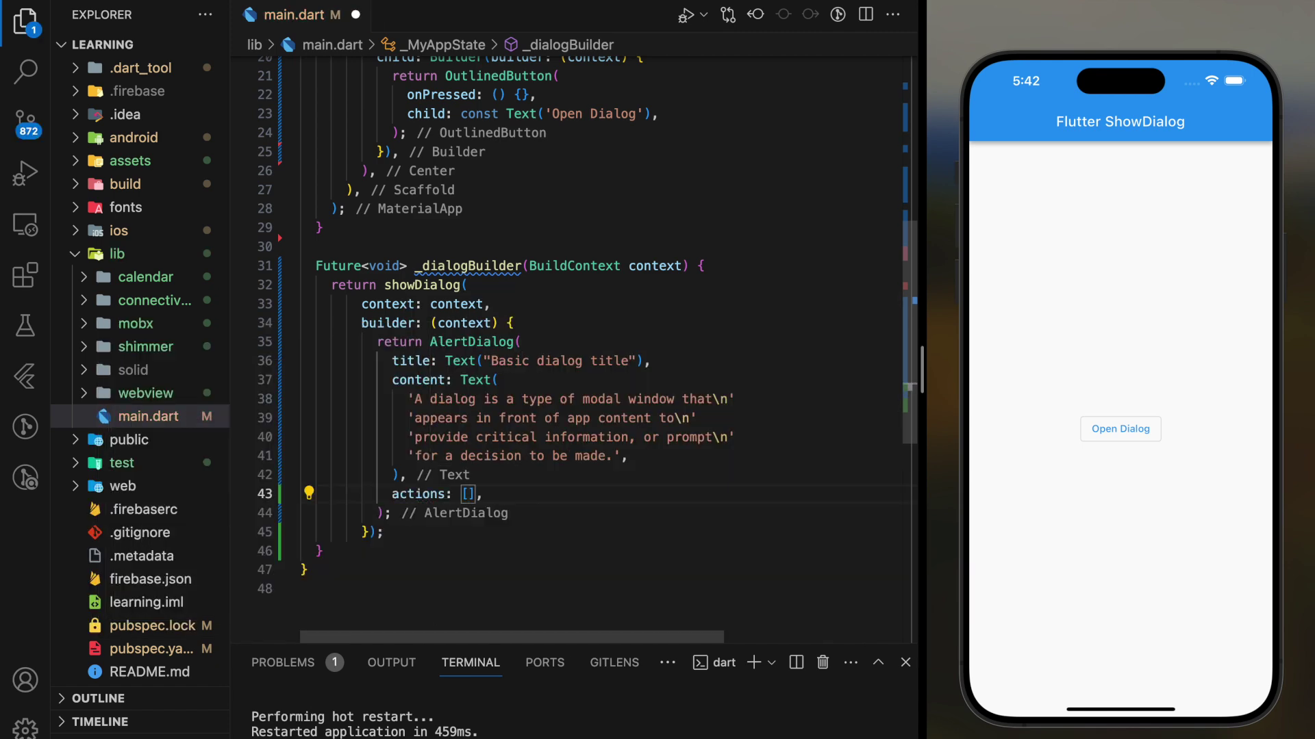
key(Return)
scroll(576, 339, down, 3)
text(TextB)
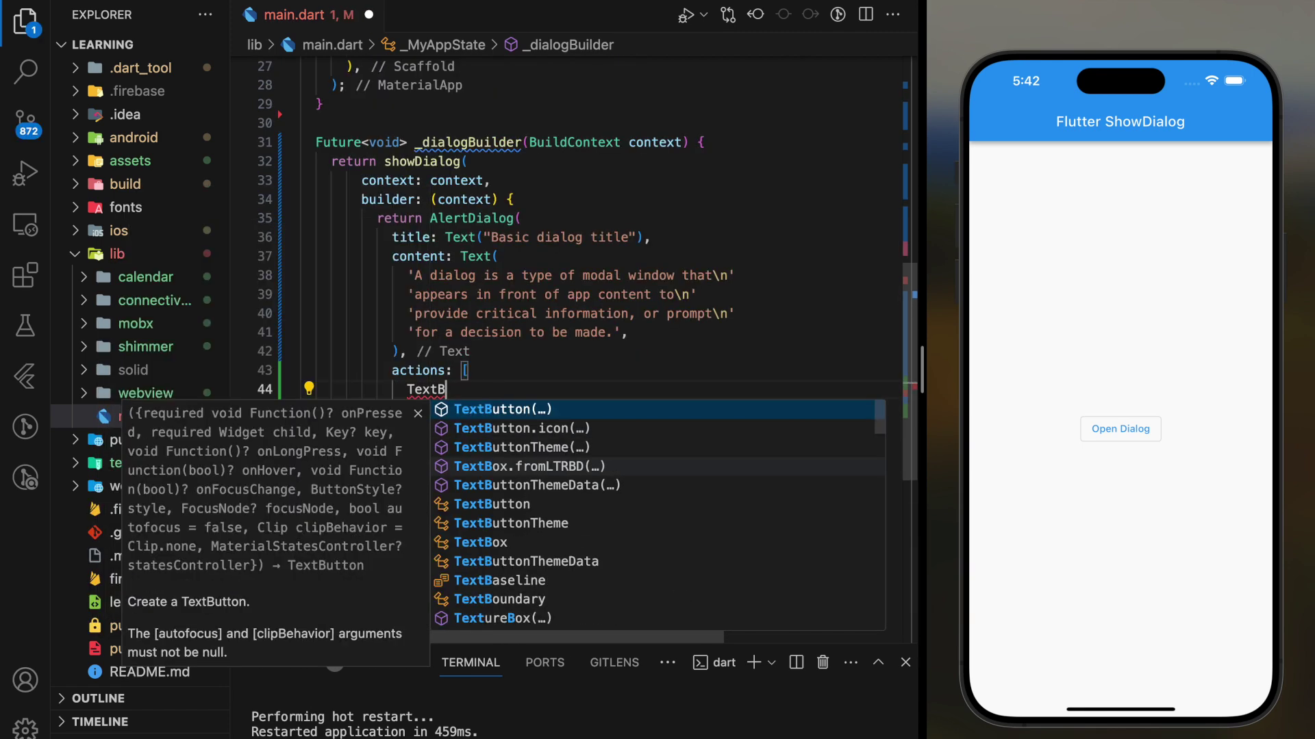
text(utt)
Add a TextButton with a Text('Disable') child to the actions.
key(Return)
text((){})
key(Tab)
key(BackSpace)
text(Te)
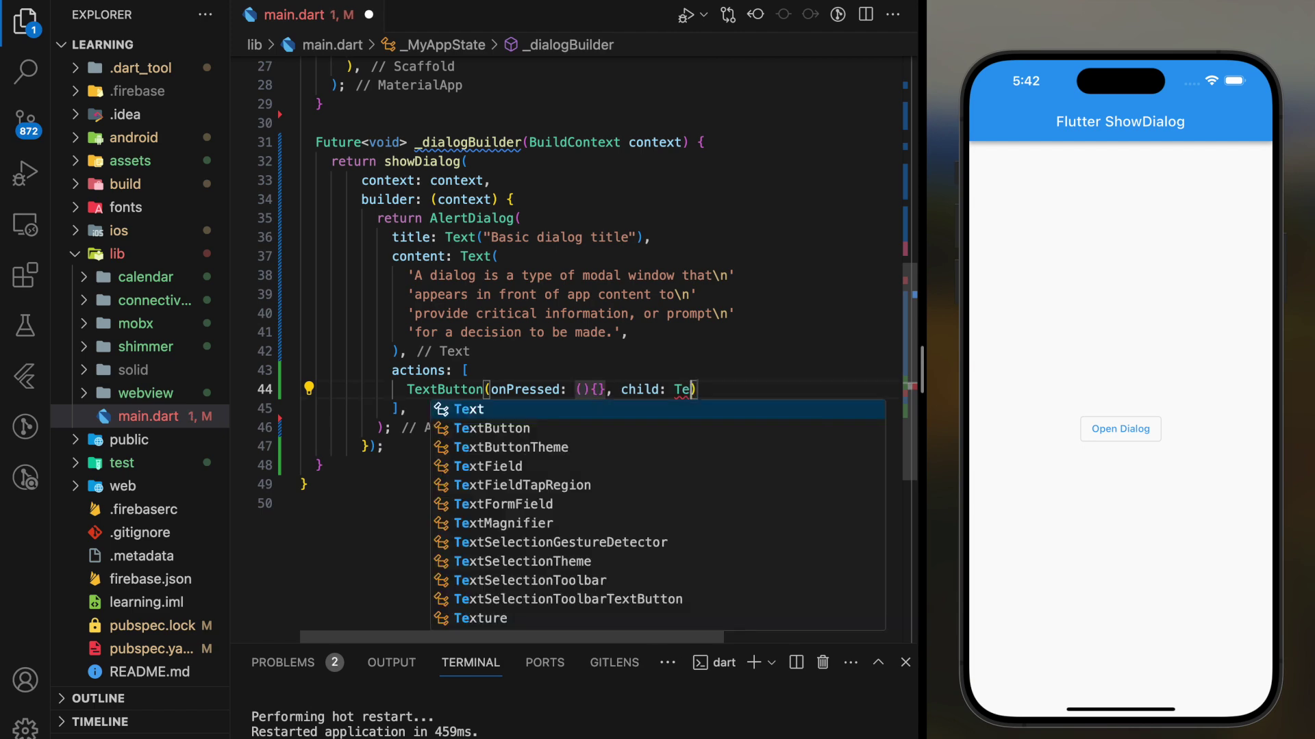
key(Return)
text("Disable)
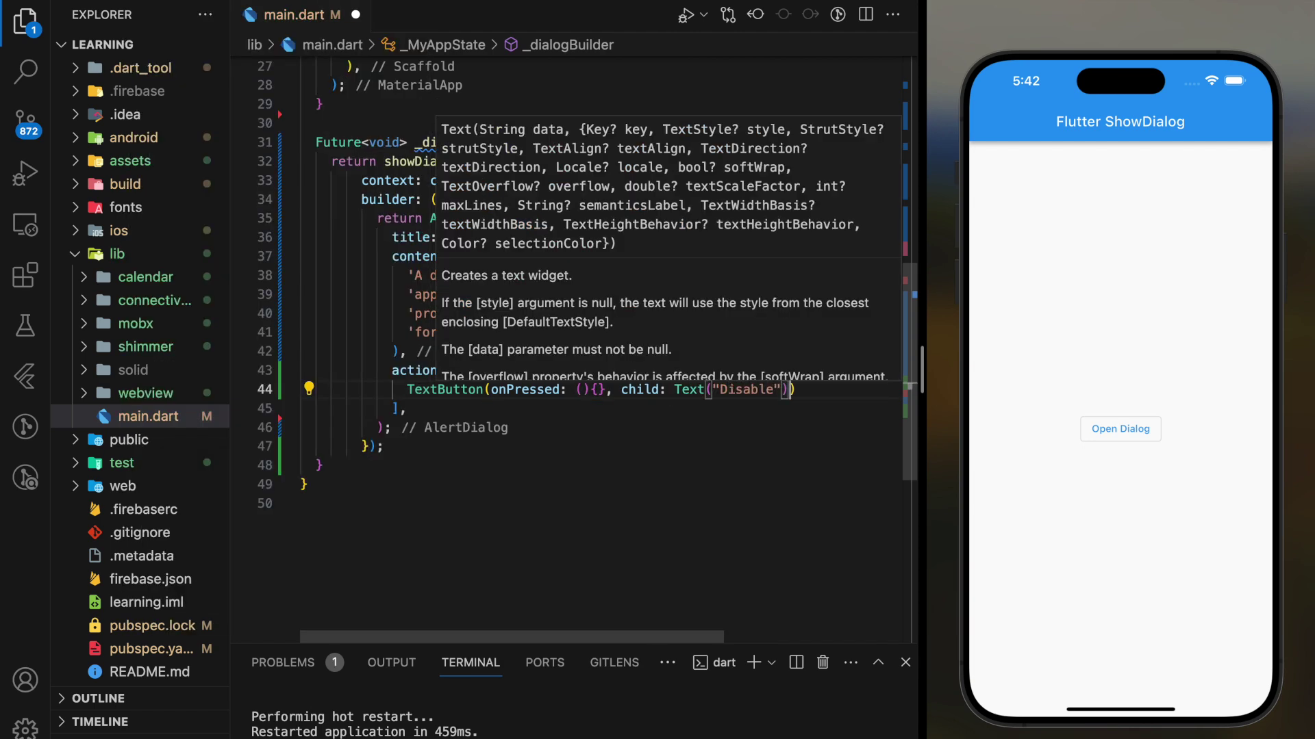
text("),)
key(ctrl+s)
Style the Disable button with labelLarge text; its onPressed calls Navigator.of(context).pop().
key(Return)
text(sty)
key(Return)
text(TextButton.styleFrom(te)
key(Return)
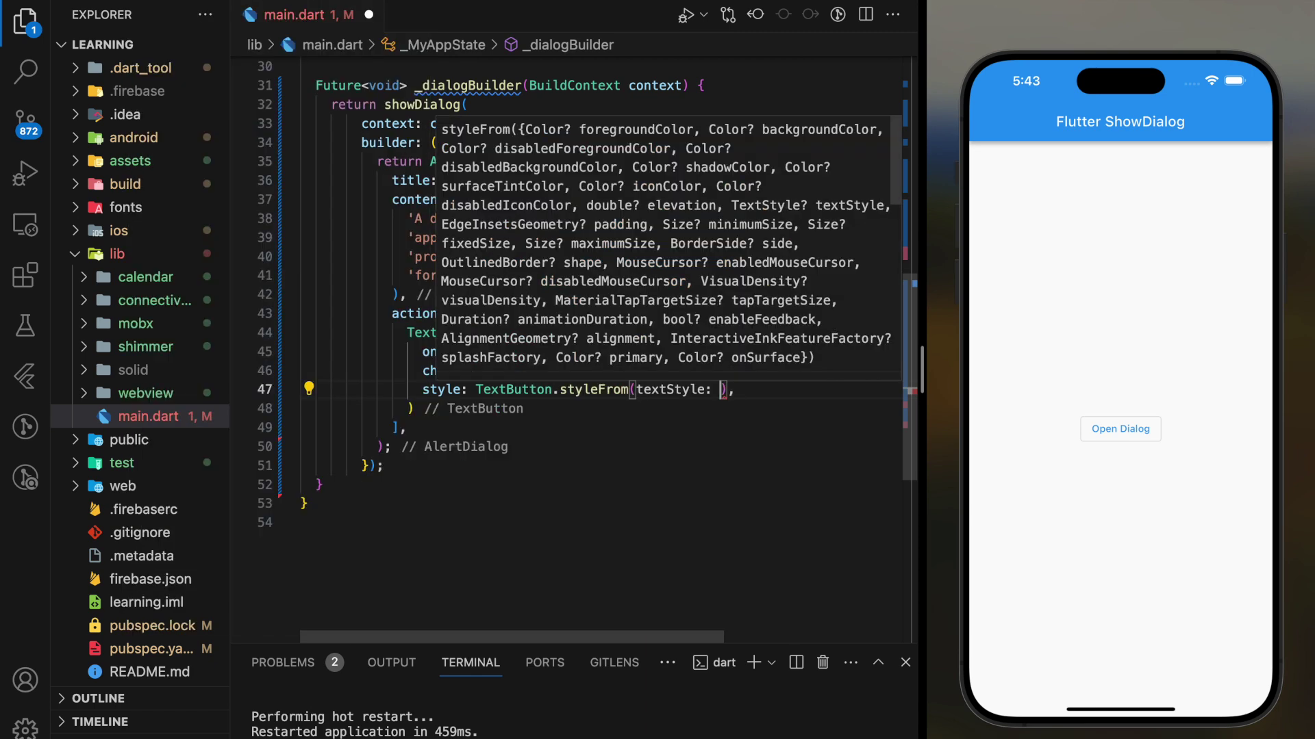
text(Theme.of(context).textTheme.label)
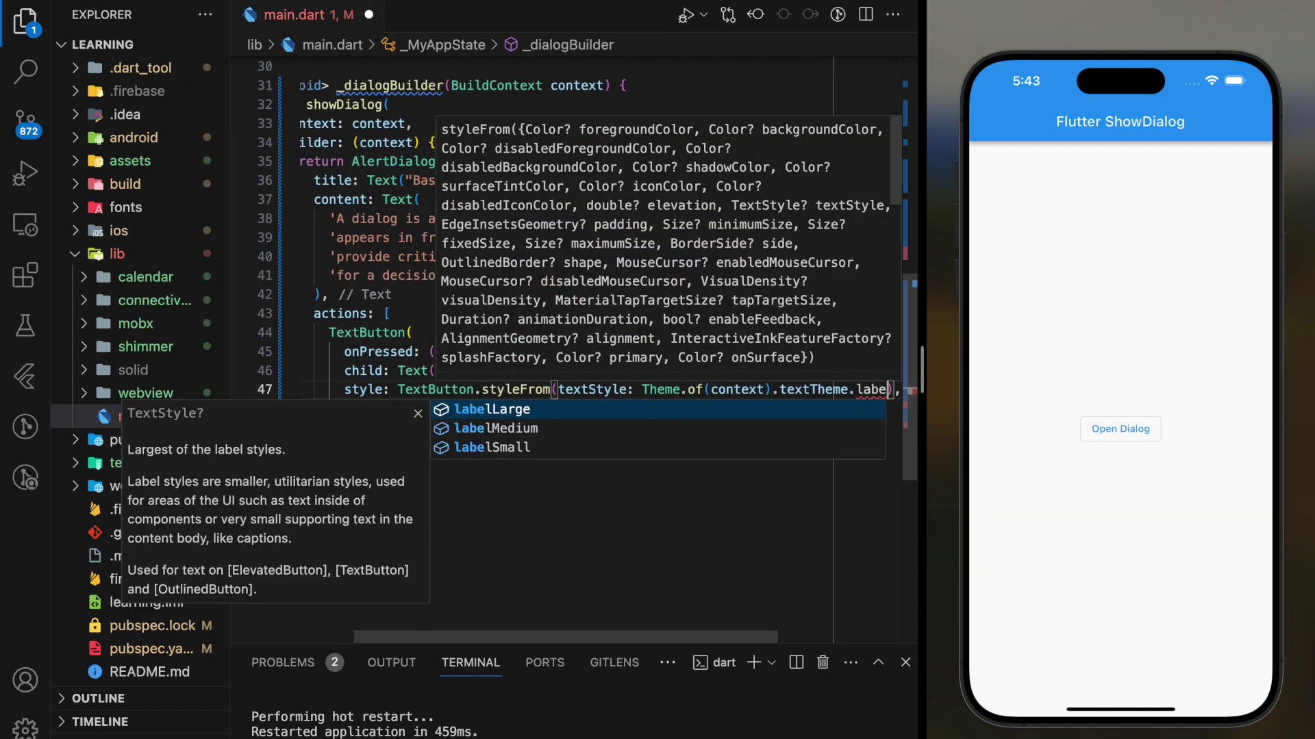
key(Return)
key(ctrl+s)
key(Return)
text(Navigator.of(context))
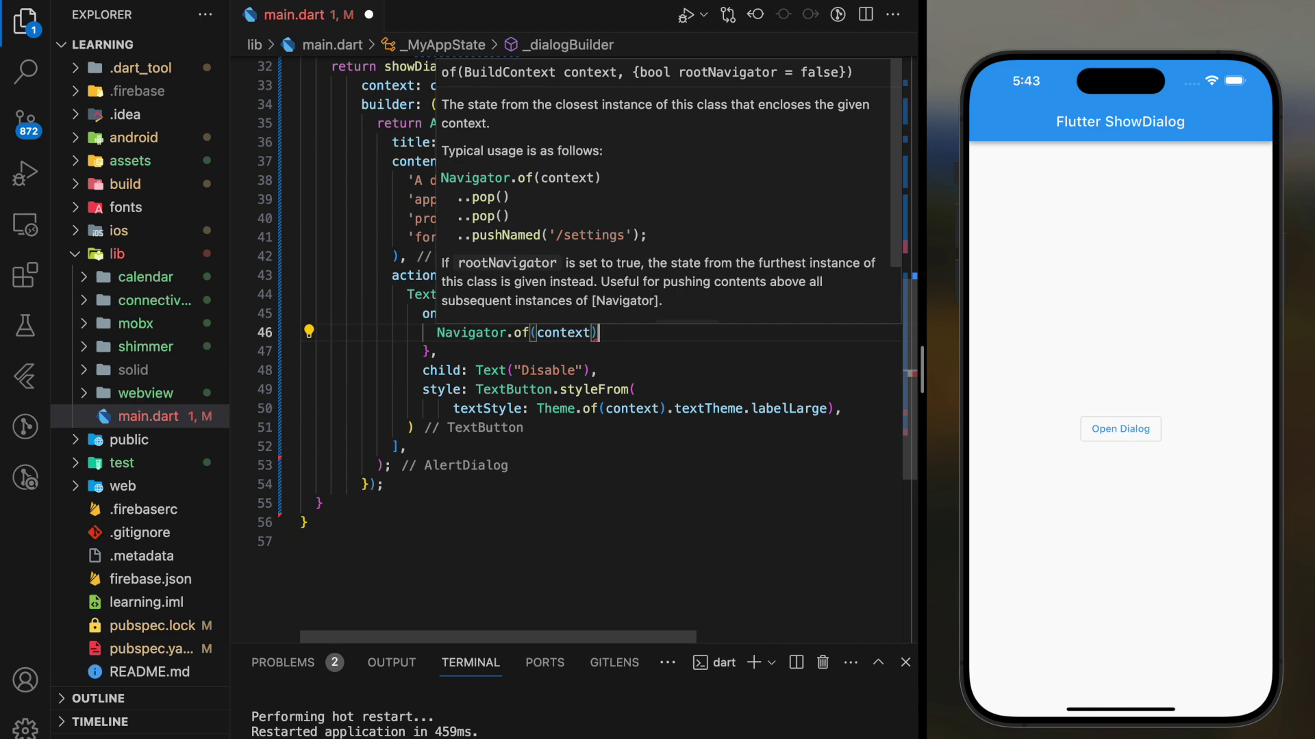
text(.po)
key(Return)
text(;)
Duplicate the Disable button, rename the copy to 'Enable', and save.
click(413, 427)
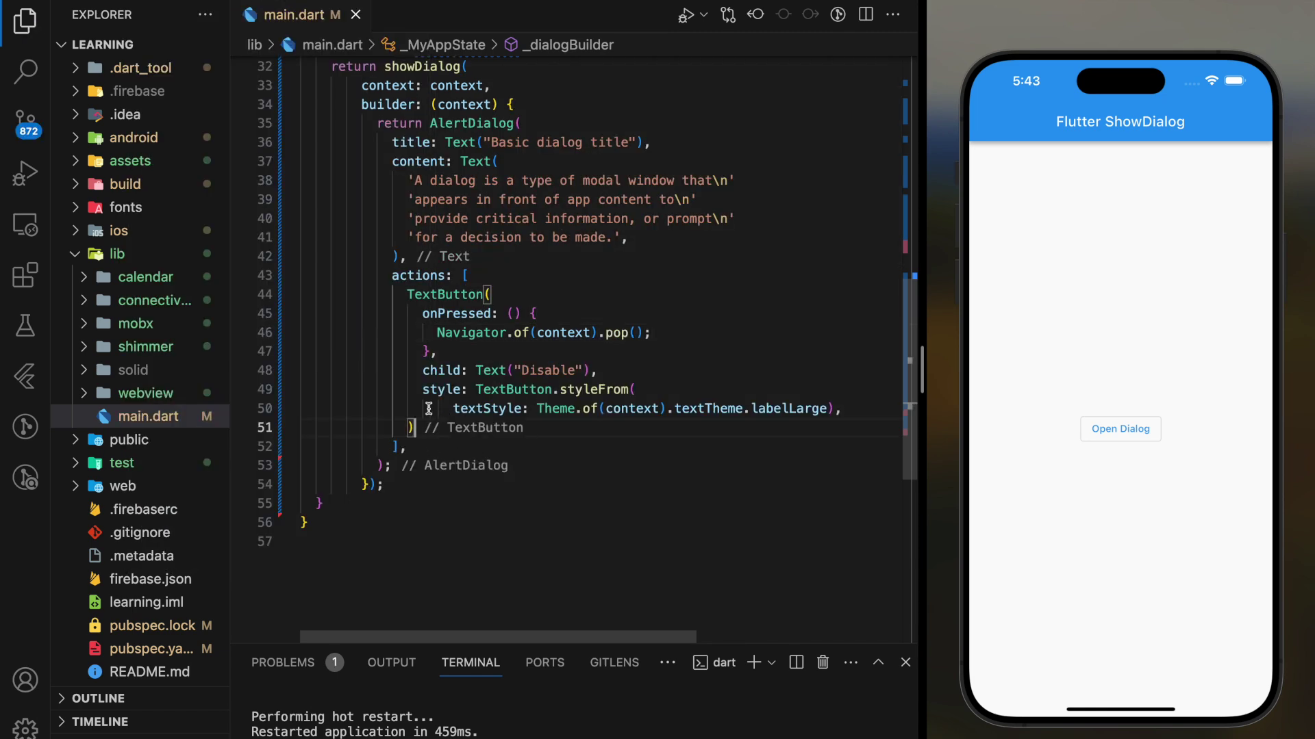
drag(413, 427, 402, 295)
key(ctrl+c)
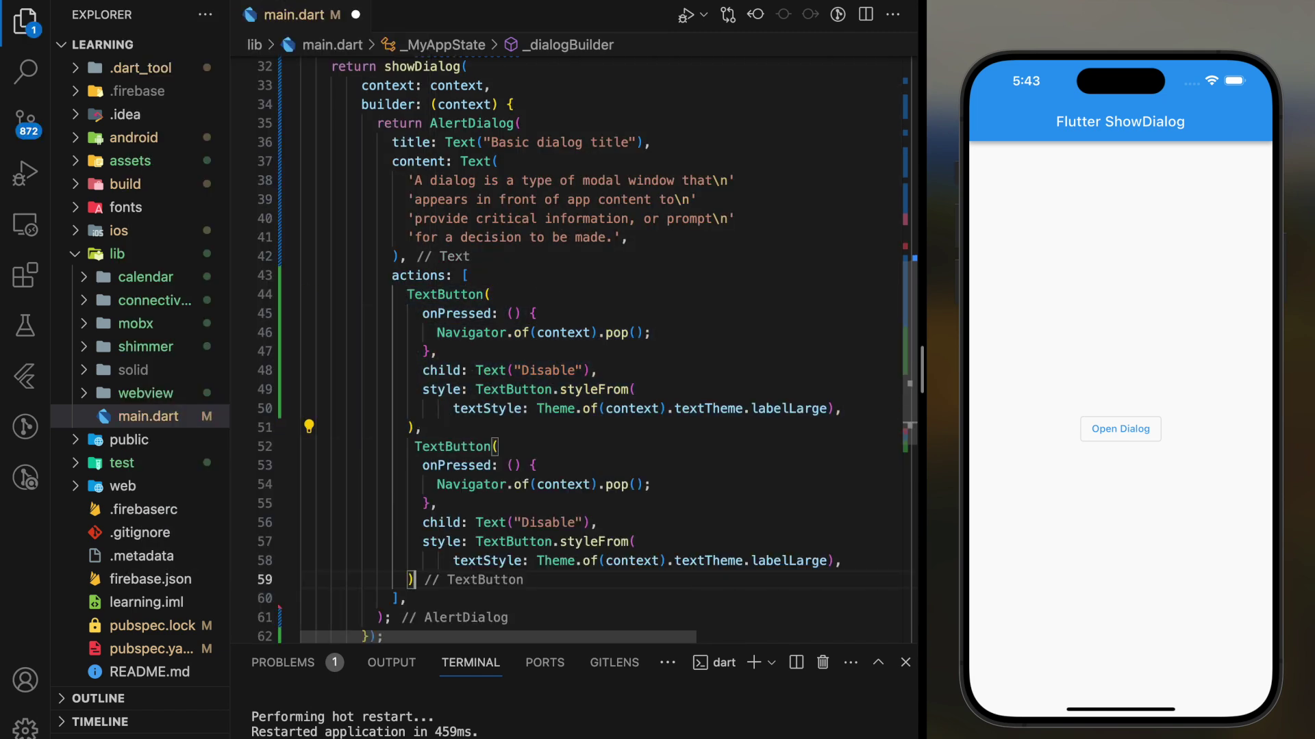
click(514, 430)
text(,)
key(Return)
key(ctrl+v)
scroll(518, 501, down, 1)
double_click(537, 494)
text(Enable)
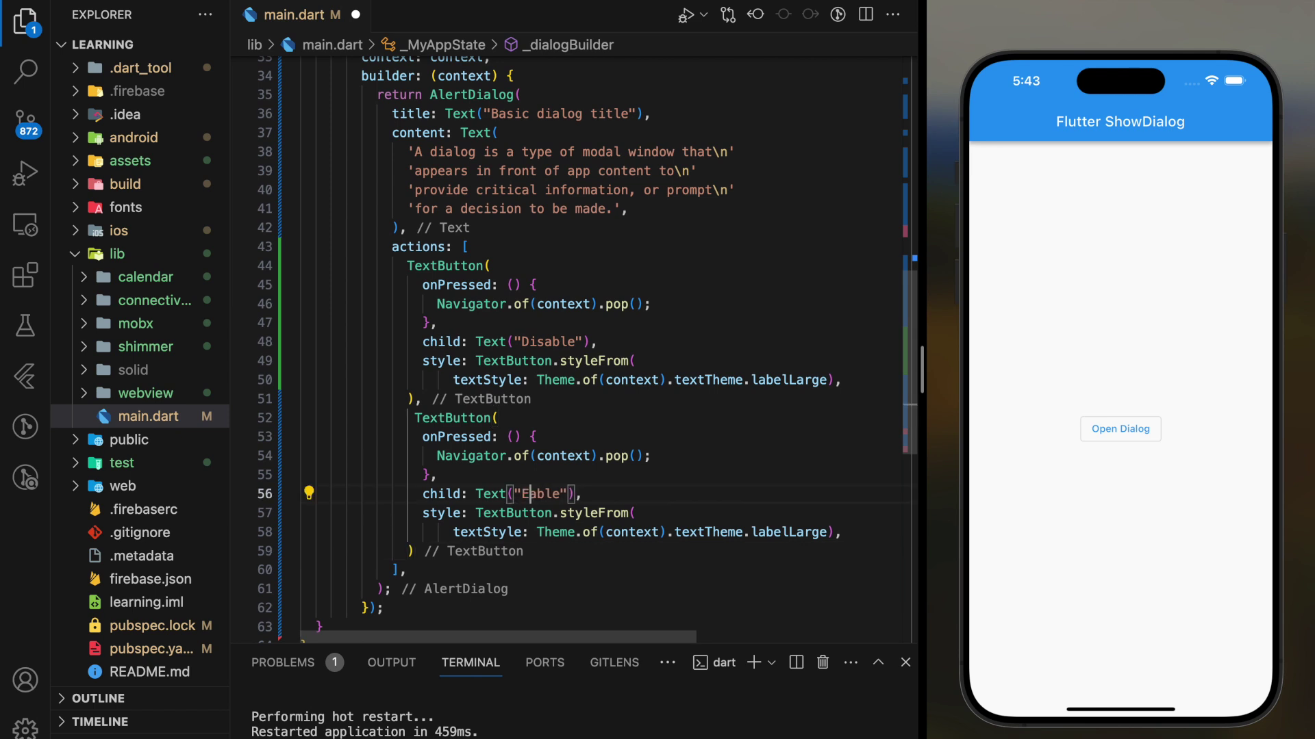
key(ctrl+s)
scroll(616, 530, down, 2)
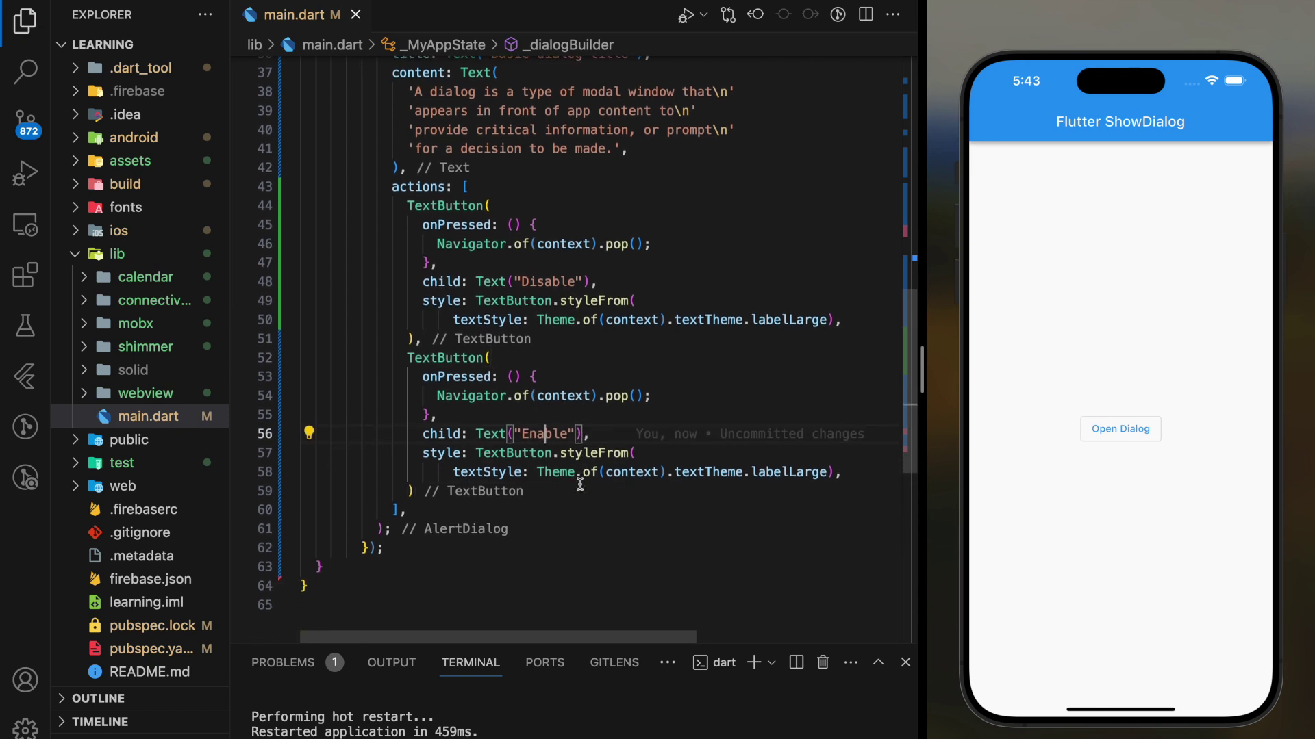
click(495, 408)
scroll(596, 163, up, 3)
Set Open Dialog's onPressed to => _dialogBuilder(context) and save to hot restart.
drag(704, 121, 354, 110)
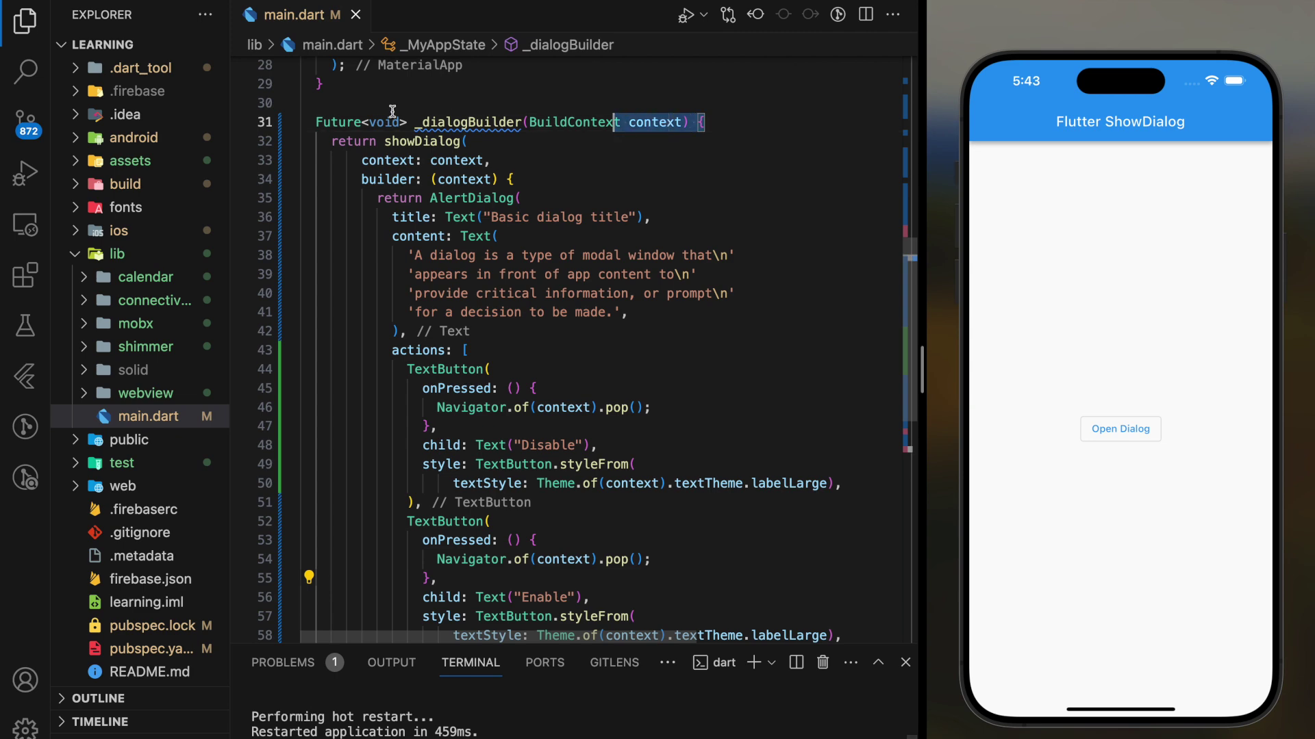
click(494, 142)
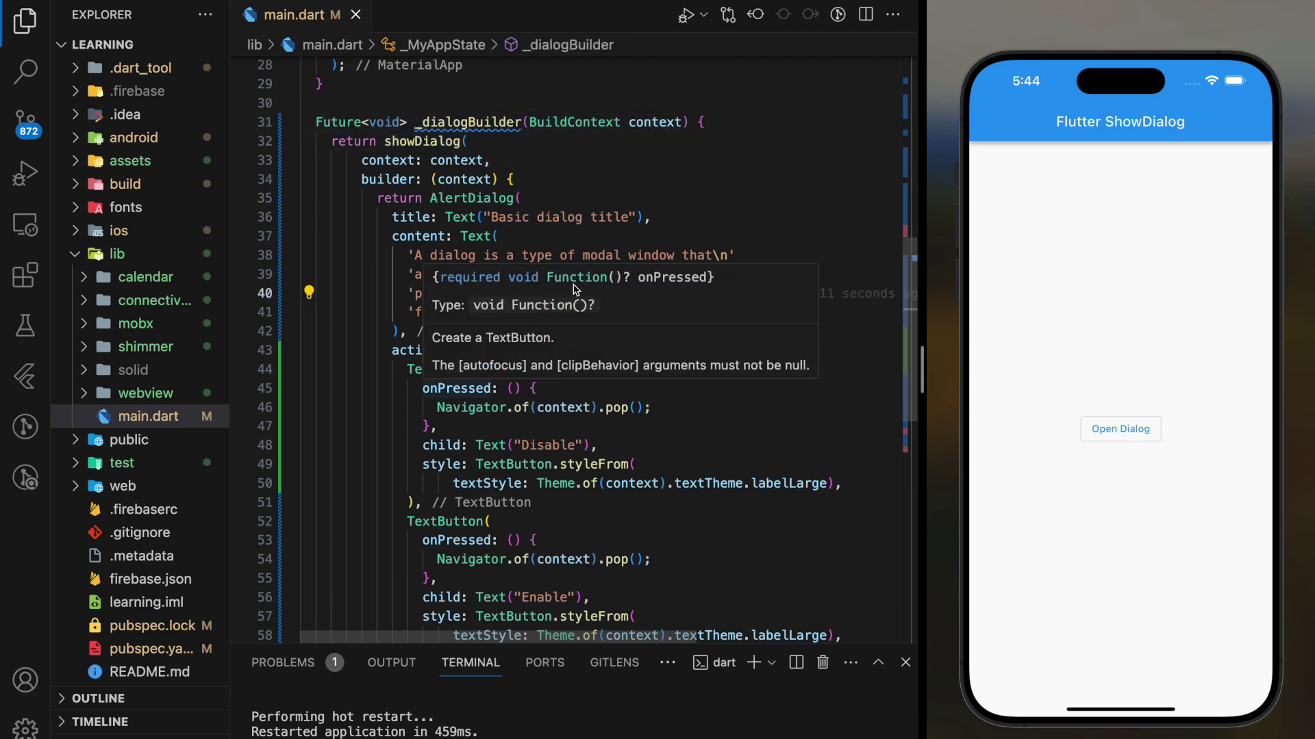
click(493, 293)
scroll(552, 196, up, 5)
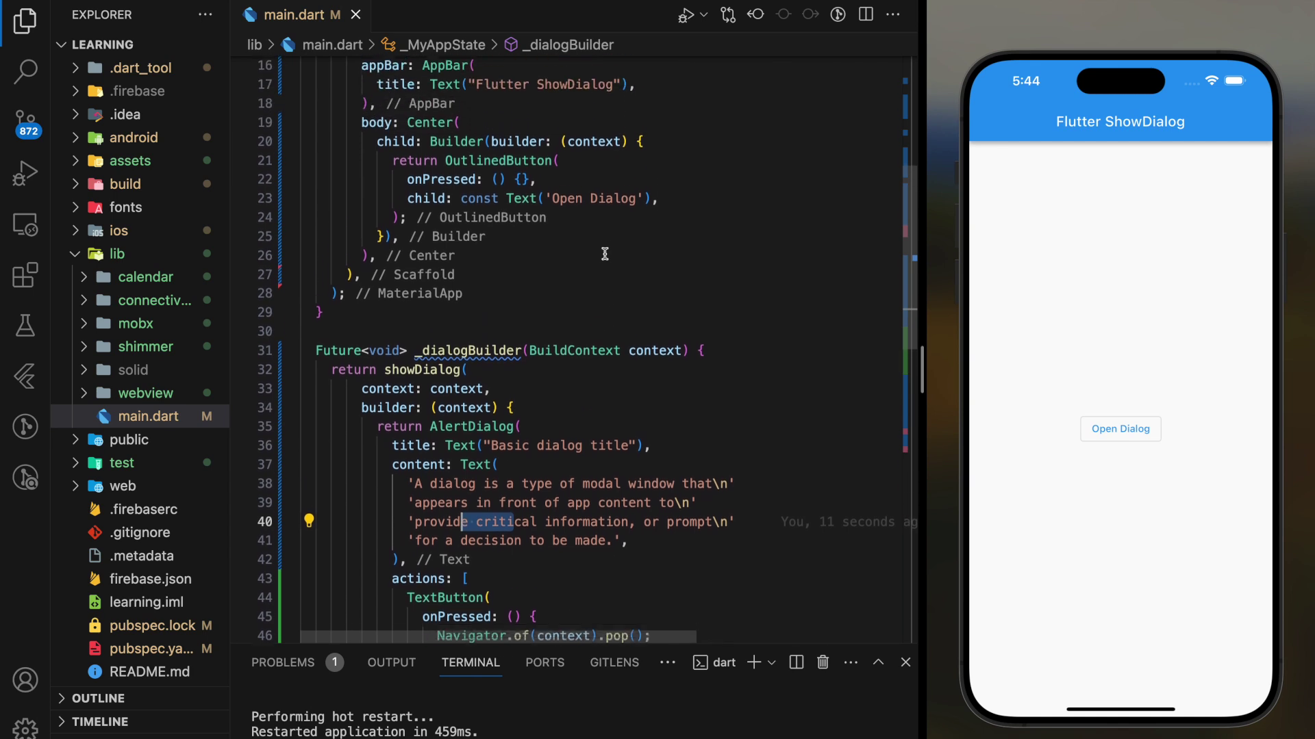
click(526, 186)
scroll(537, 214, up, 2)
text(=>)
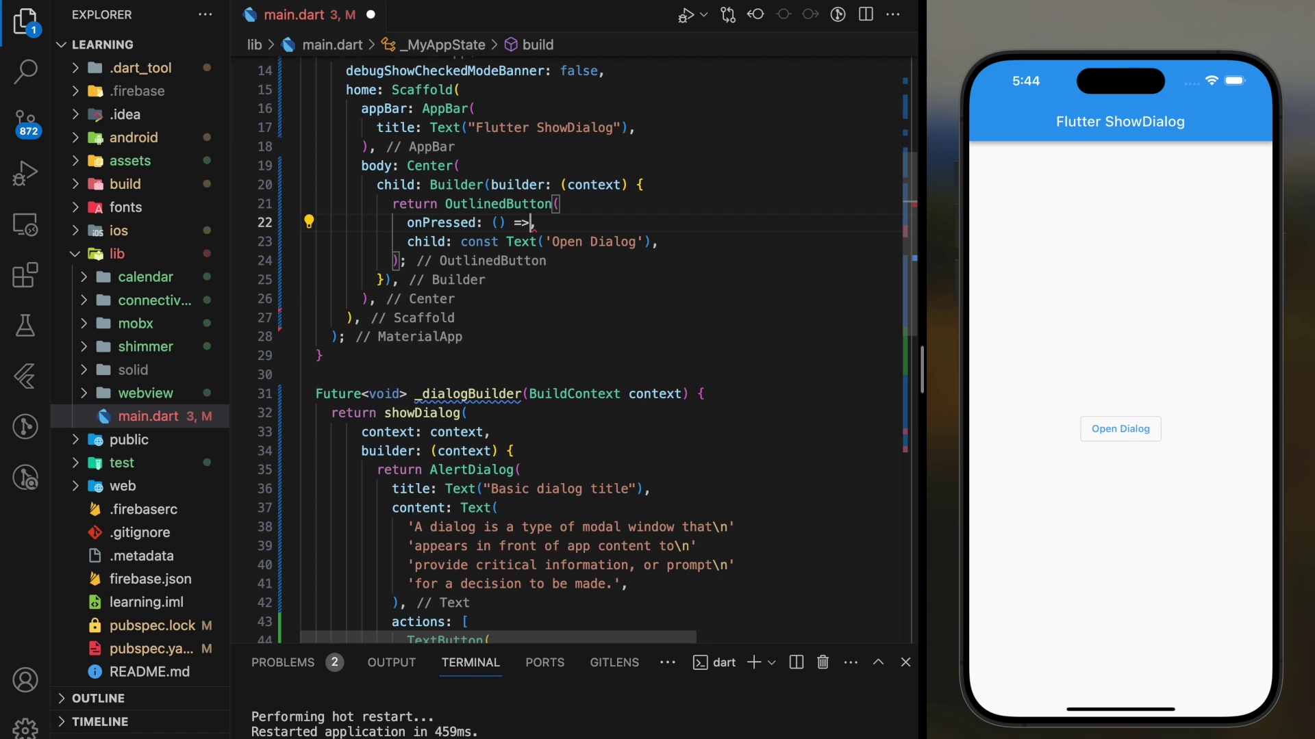
text( _dia)
key(Return)
key(Down)
key(Down)
key(Down)
key(ctrl+s)
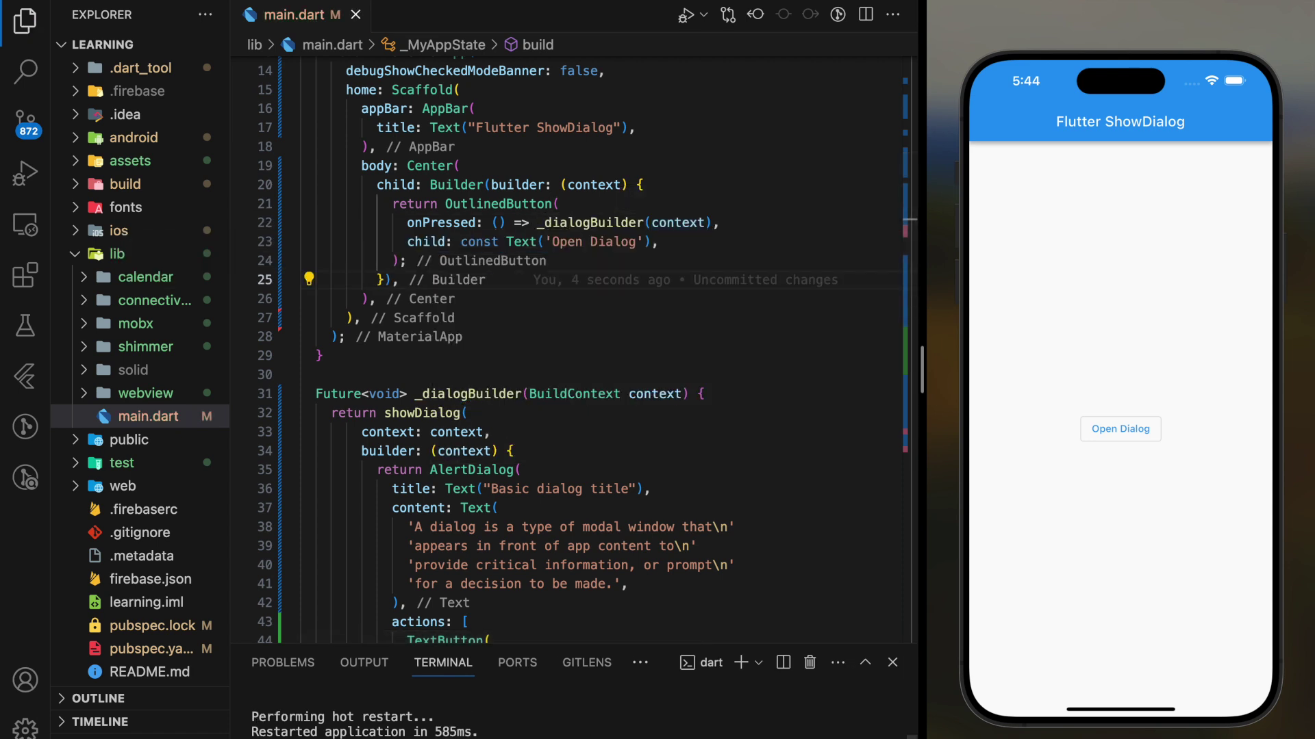
In the simulator, open the Basic dialog title alert, close it with Disable and Enable, and reopen it.
click(1119, 429)
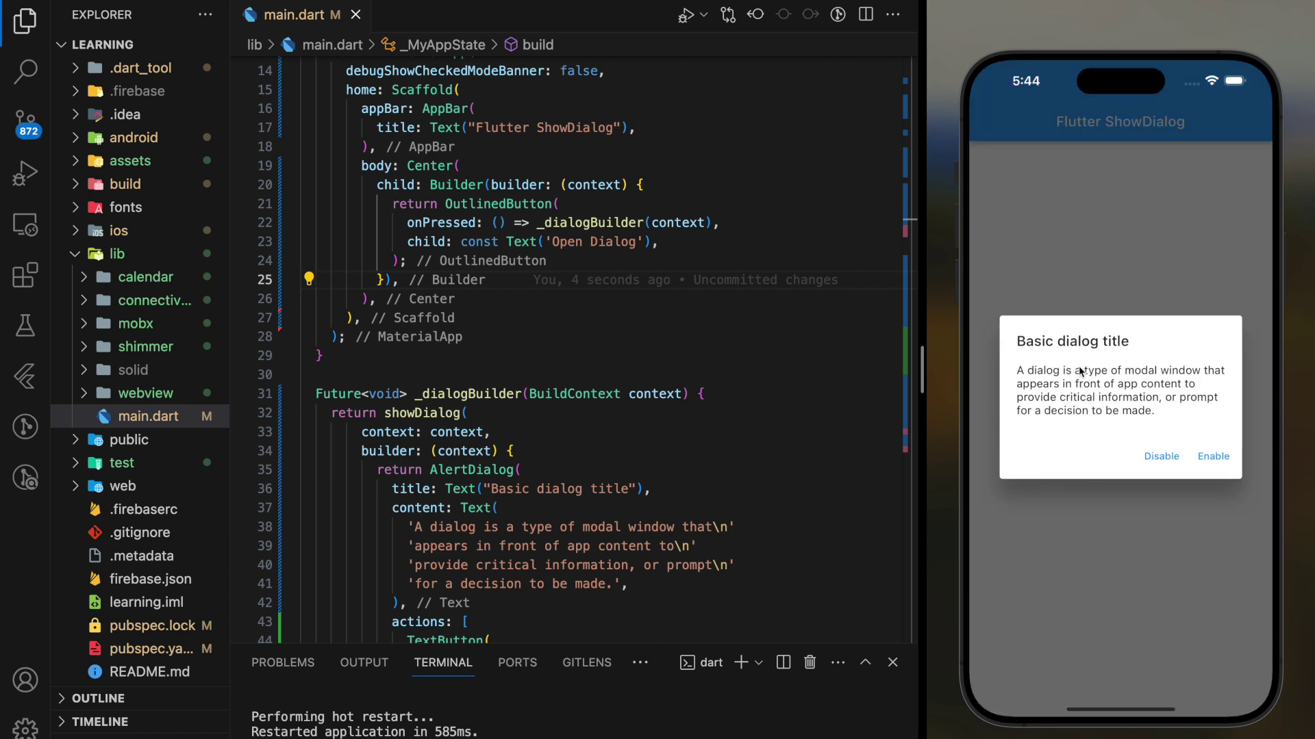
scroll(699, 469, down, 2)
scroll(699, 470, down, 2)
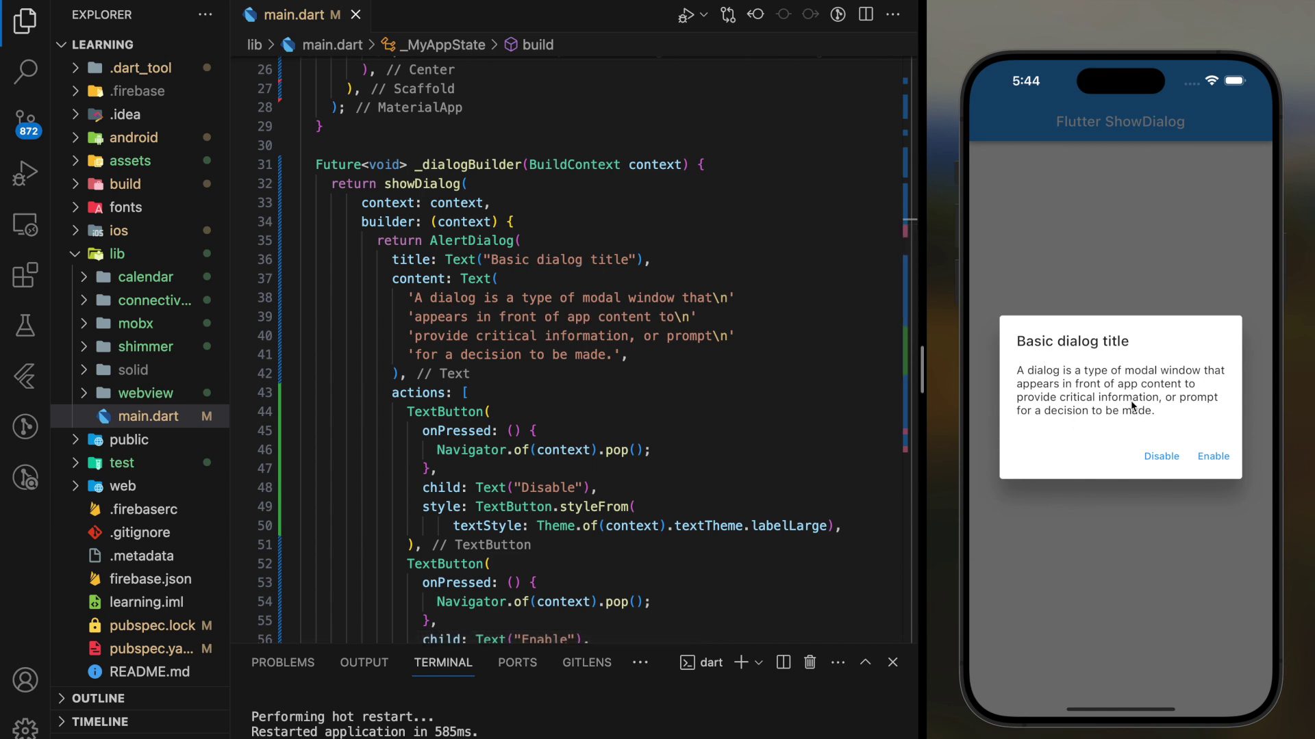
scroll(716, 476, down, 2)
scroll(727, 495, down, 1)
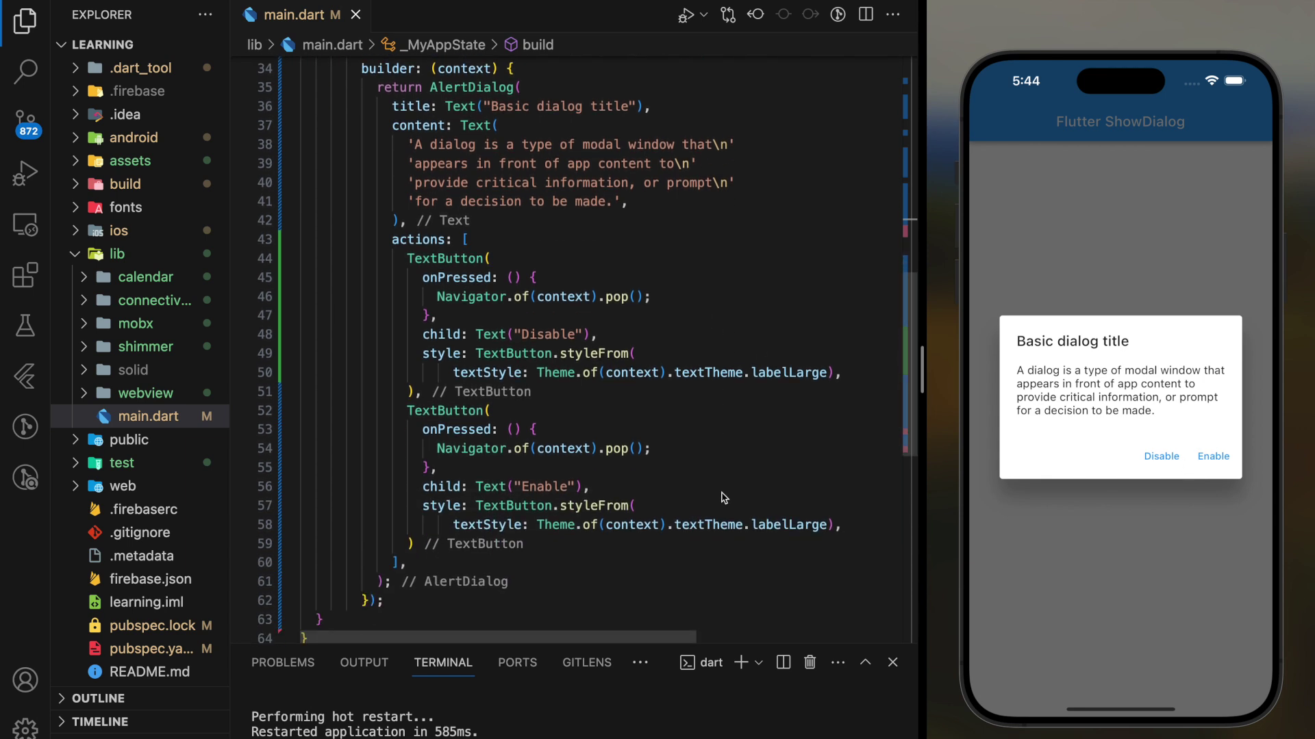
click(1158, 458)
click(1141, 429)
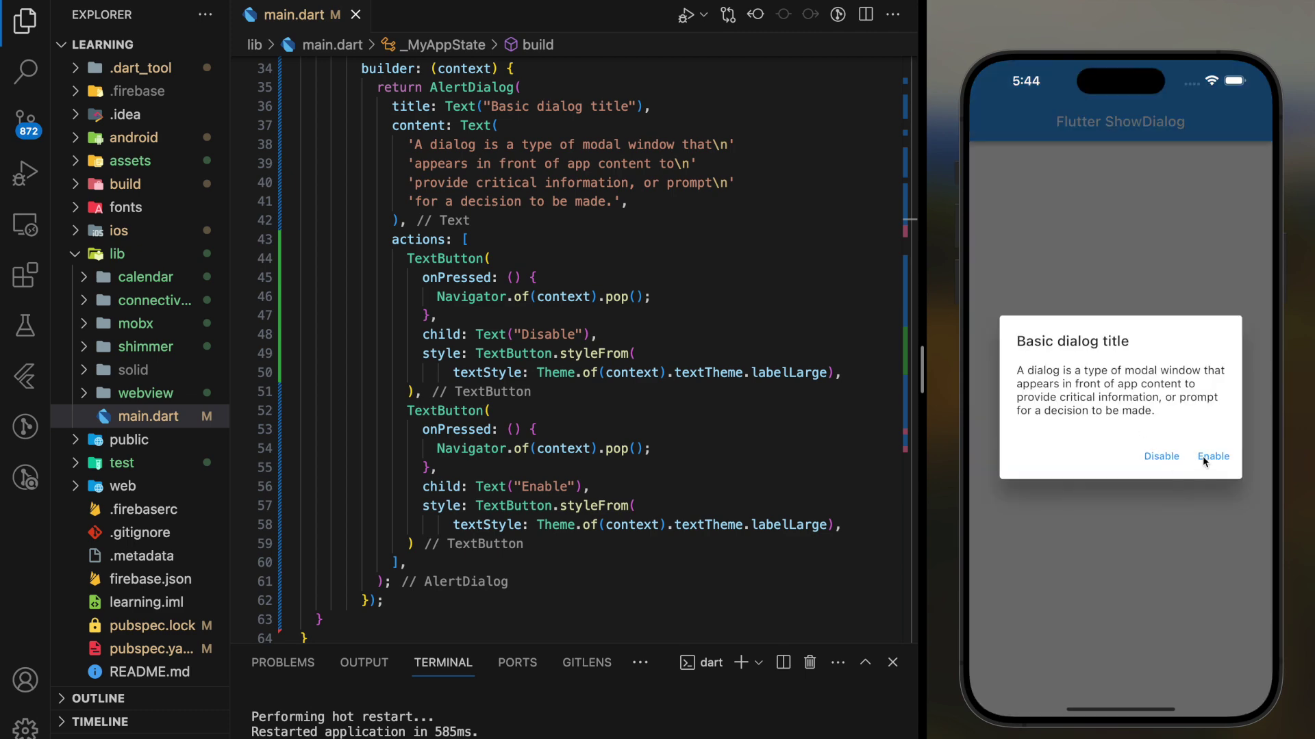
click(1213, 456)
click(1125, 430)
click(1217, 457)
click(1138, 431)
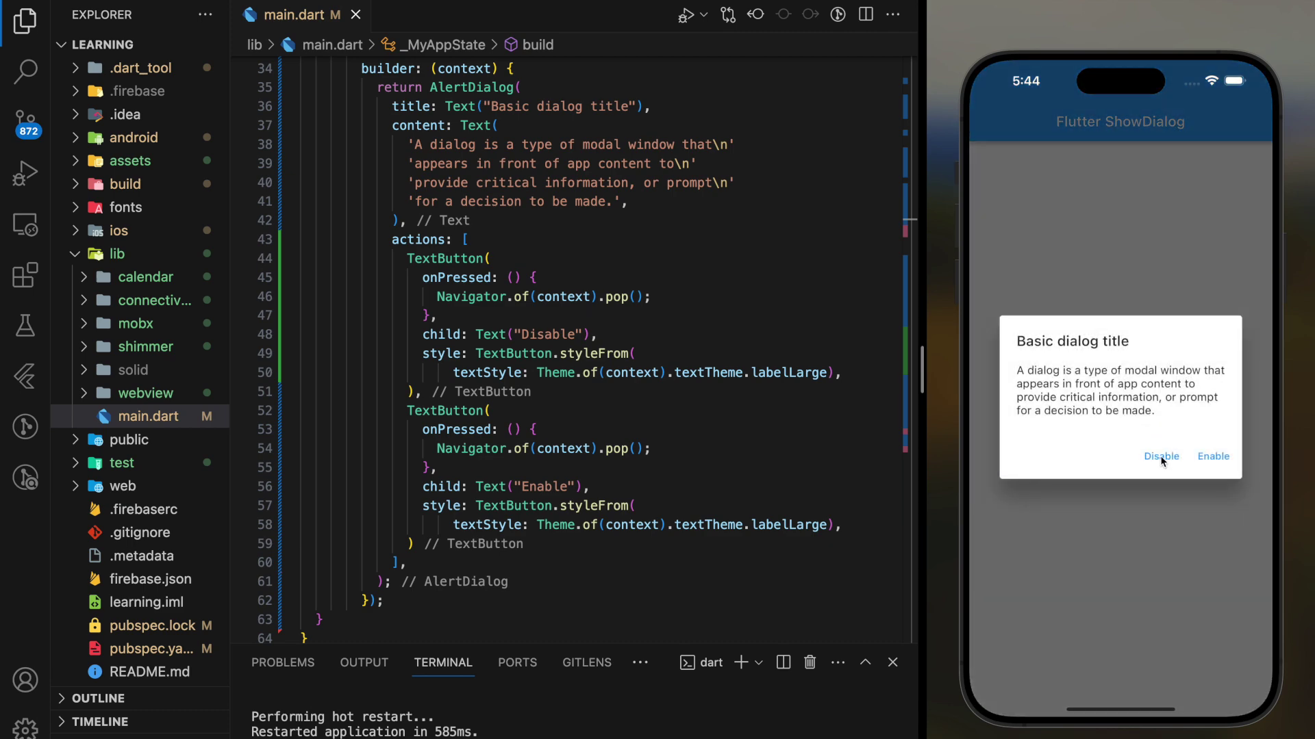